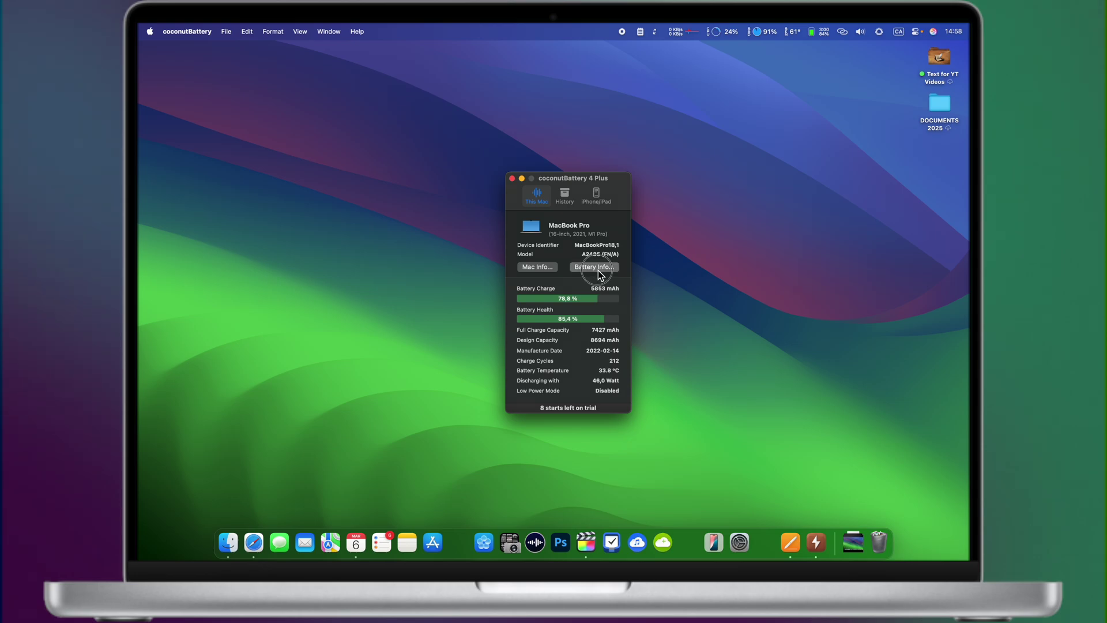
- Open coconutBattery's Battery Info and Lifetime Details to review the Battery Lifetime Data table
{"action": "left_click", "coordinate": [598, 270]}
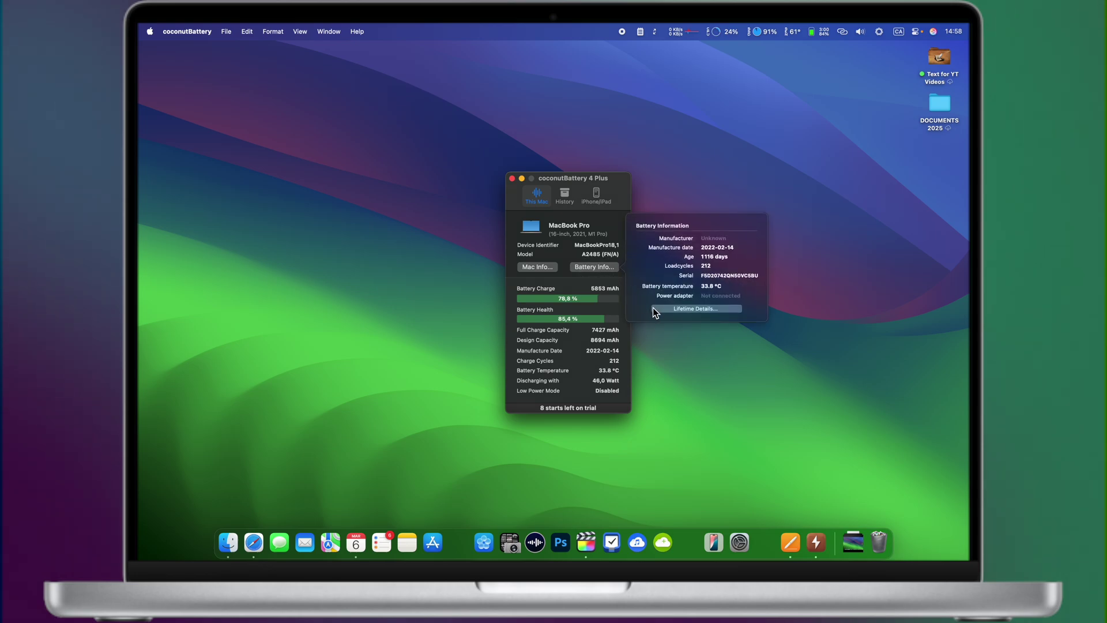
{"action": "left_click", "coordinate": [679, 309]}
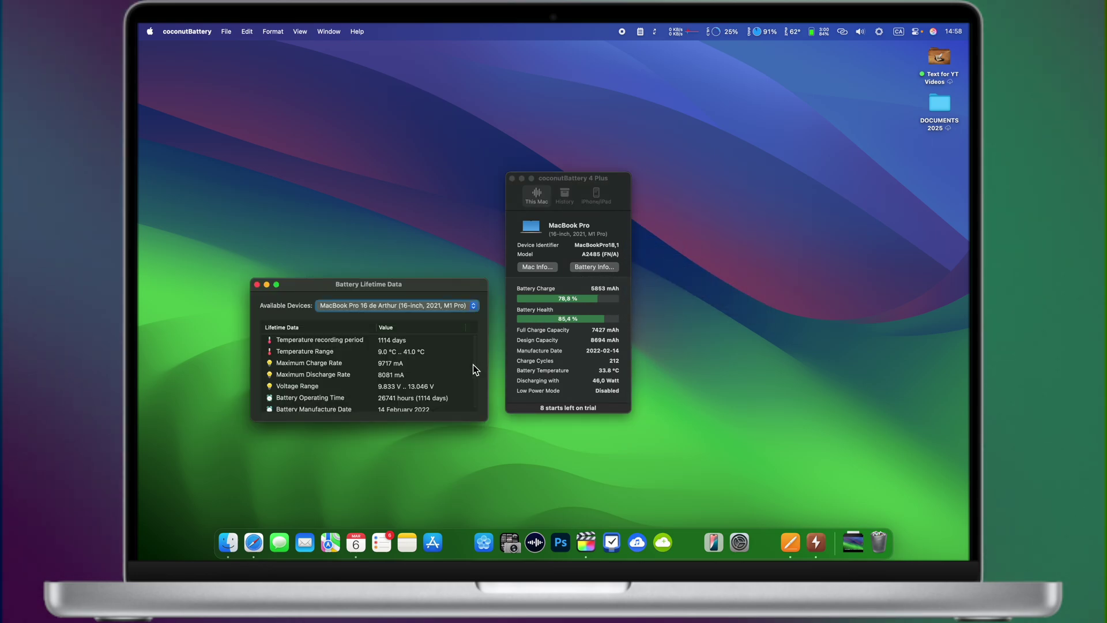
{"action": "scroll", "coordinate": [458, 376], "scroll_direction": "down", "scroll_amount": 2}
{"action": "scroll", "coordinate": [458, 376], "scroll_direction": "up", "scroll_amount": 2}
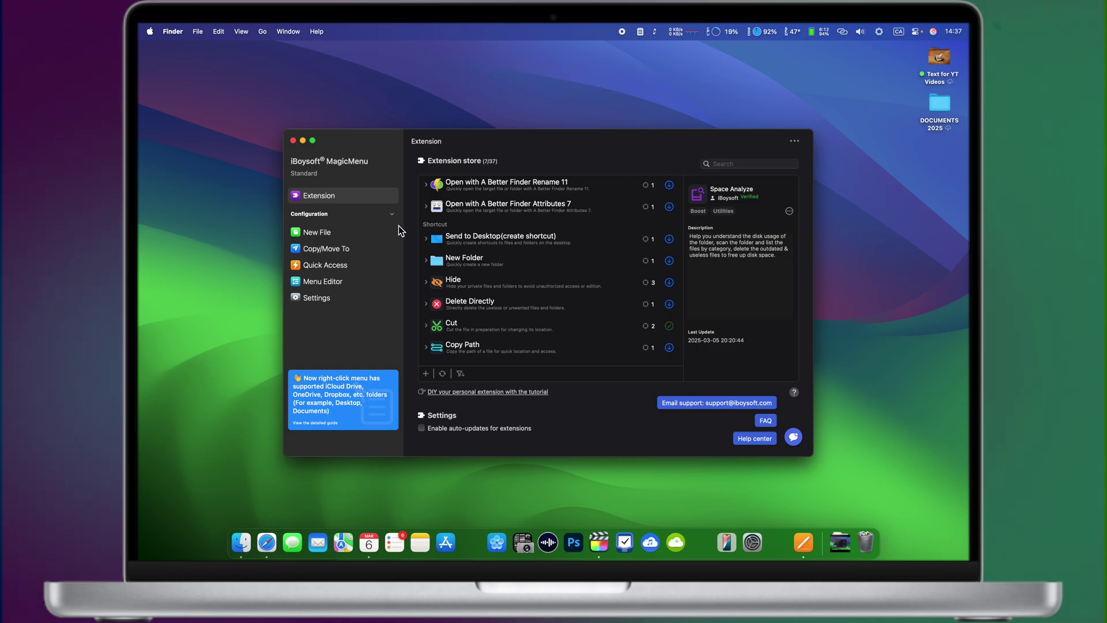
- Review MagicMenu's Copy/Move To and Quick Access destination lists, then bring up Finder on DEMO FILES
{"action": "left_click", "coordinate": [373, 234]}
{"action": "left_click", "coordinate": [370, 245]}
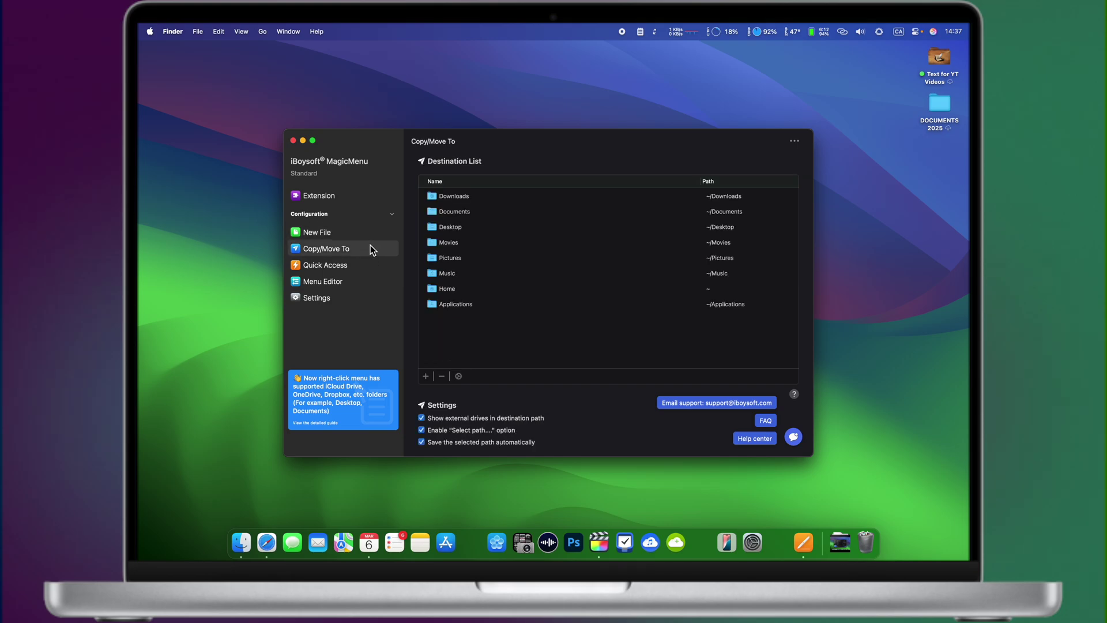
{"action": "left_click", "coordinate": [360, 271]}
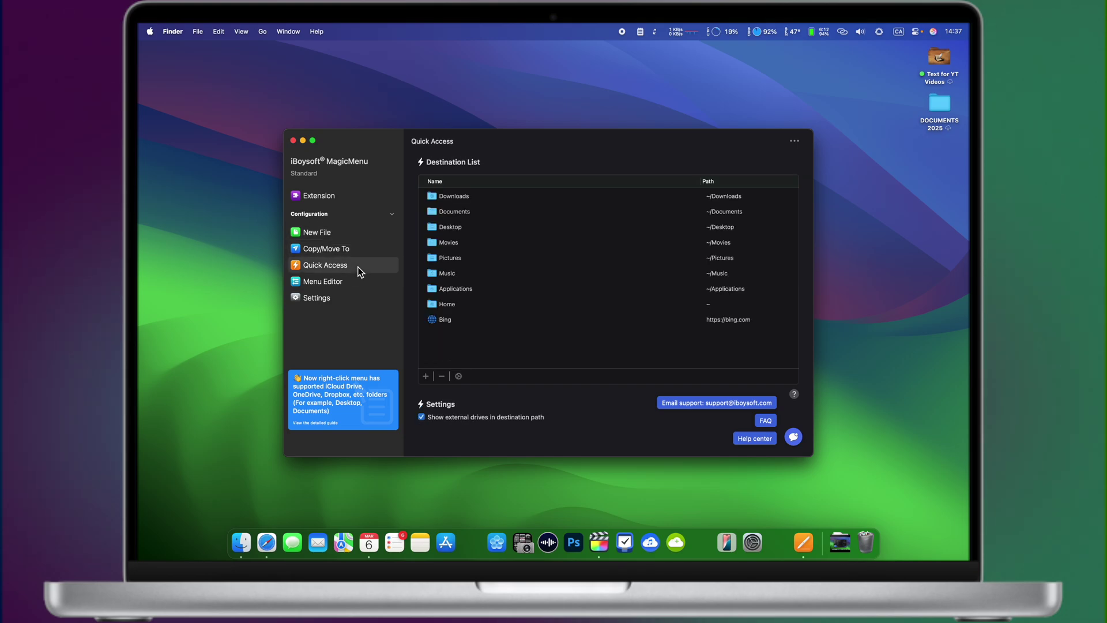
{"action": "left_click", "coordinate": [241, 541]}
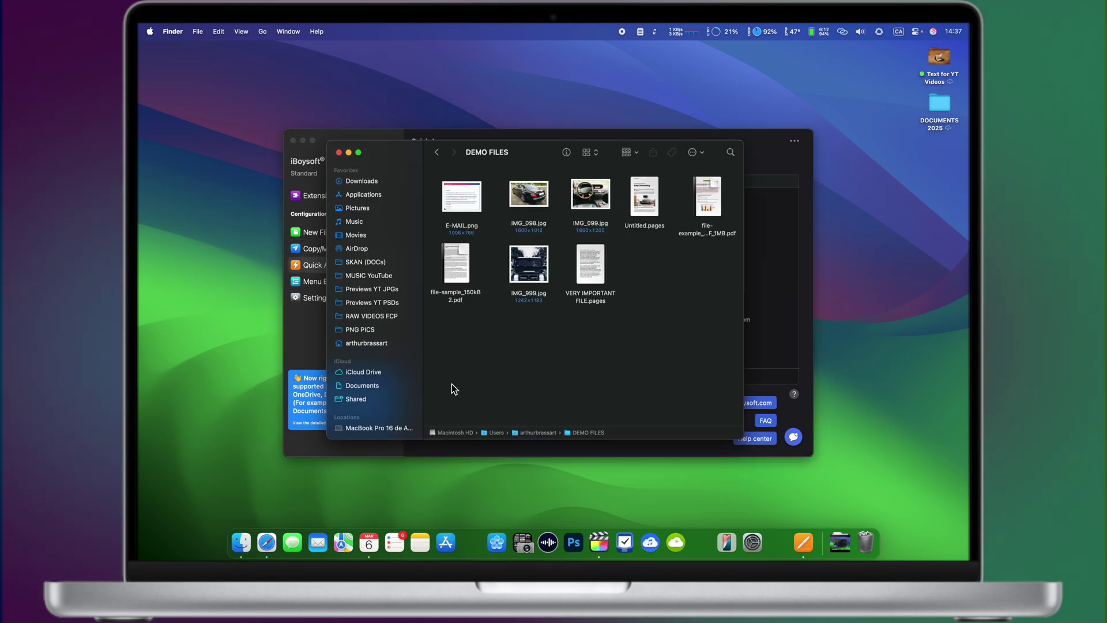
- Create blank New DOCX File.docx and New Pages File.pages files in DEMO FILES
{"action": "right_click", "coordinate": [639, 263]}
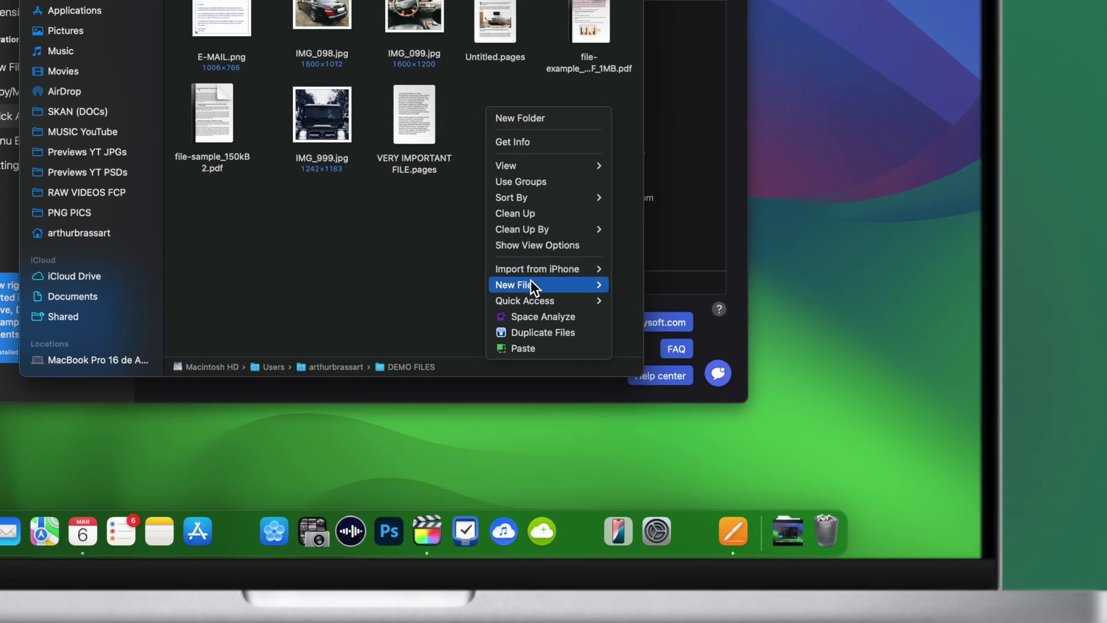
{"action": "mouse_move", "coordinate": [514, 285]}
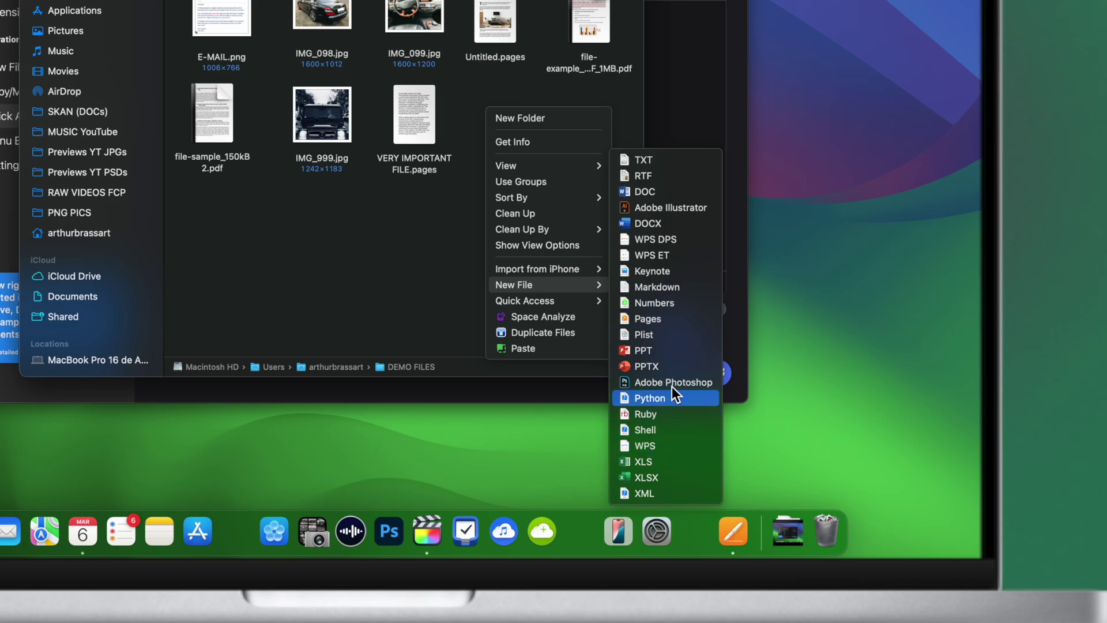
{"action": "left_click", "coordinate": [687, 224]}
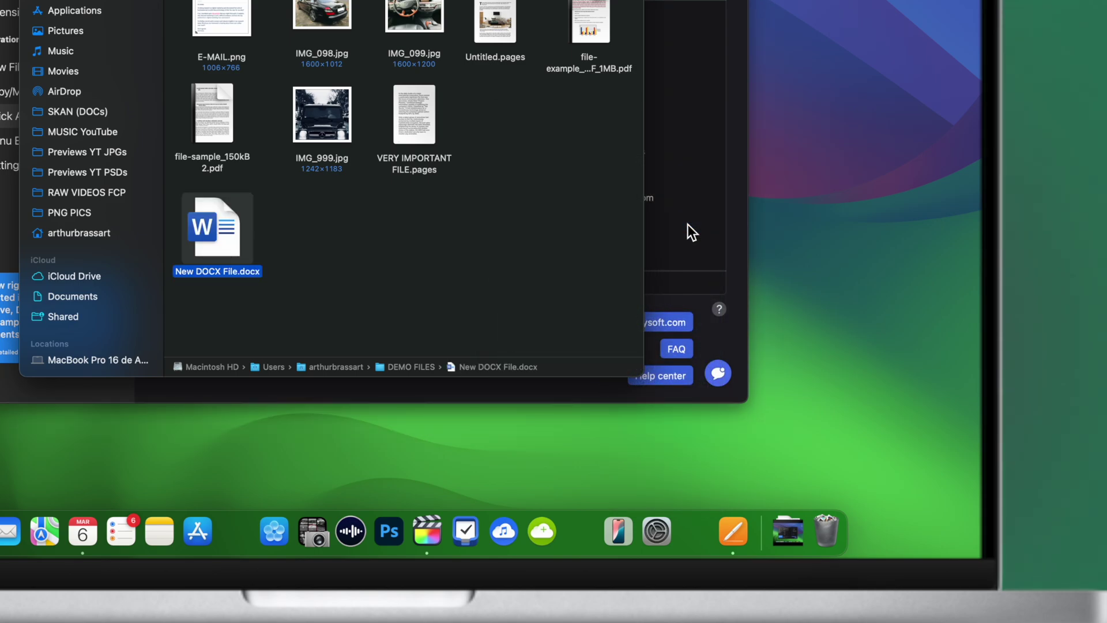
{"action": "left_click", "coordinate": [495, 208]}
{"action": "right_click", "coordinate": [298, 210]}
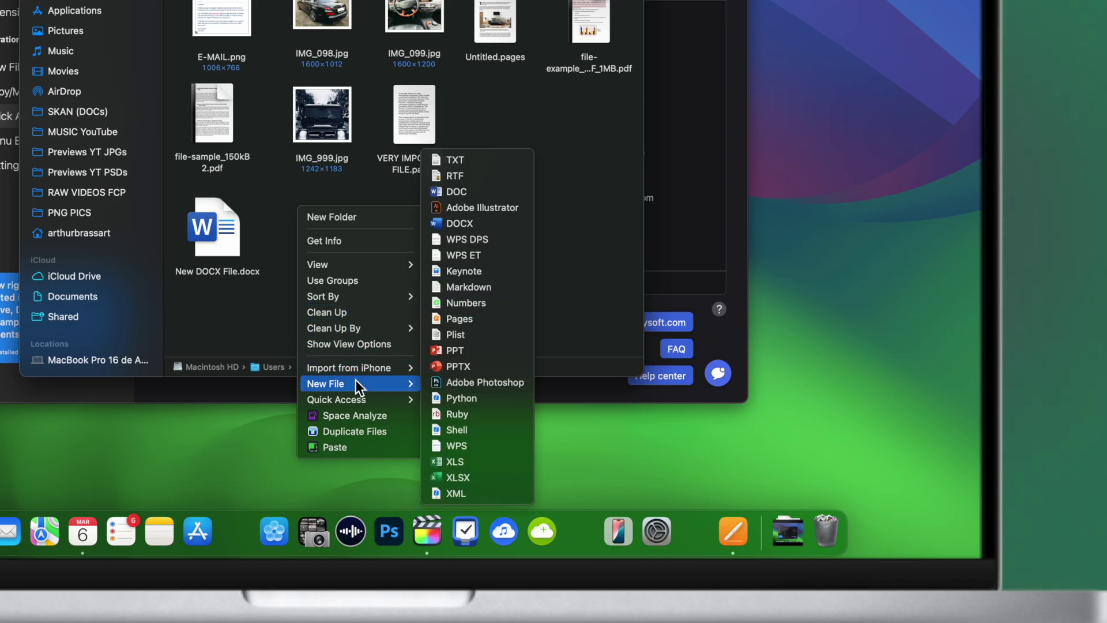
{"action": "mouse_move", "coordinate": [325, 383]}
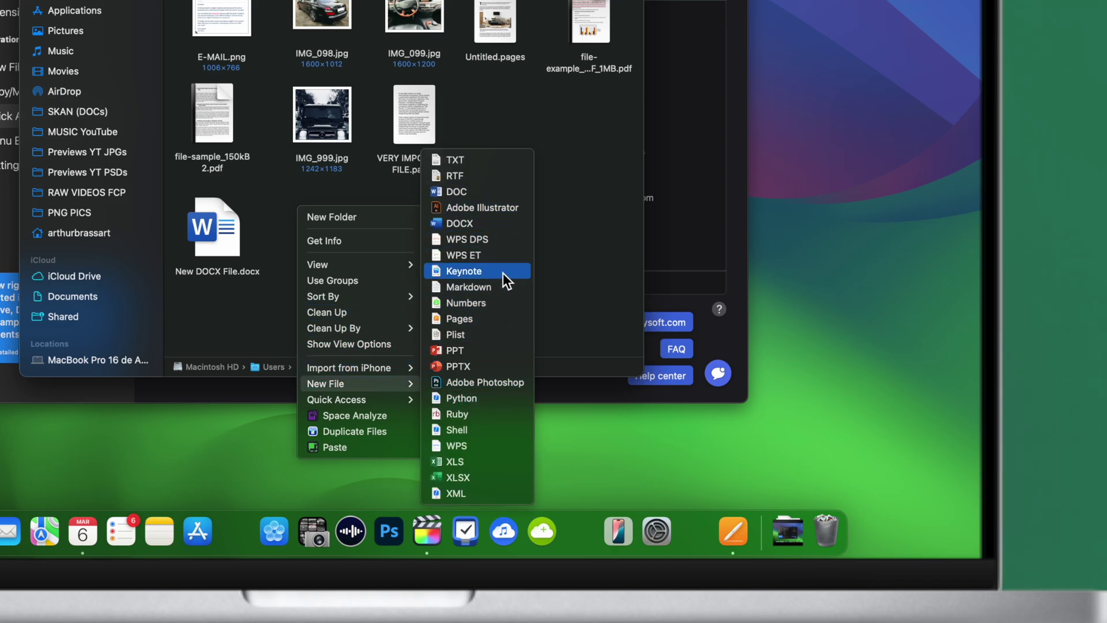
{"action": "left_click", "coordinate": [487, 320]}
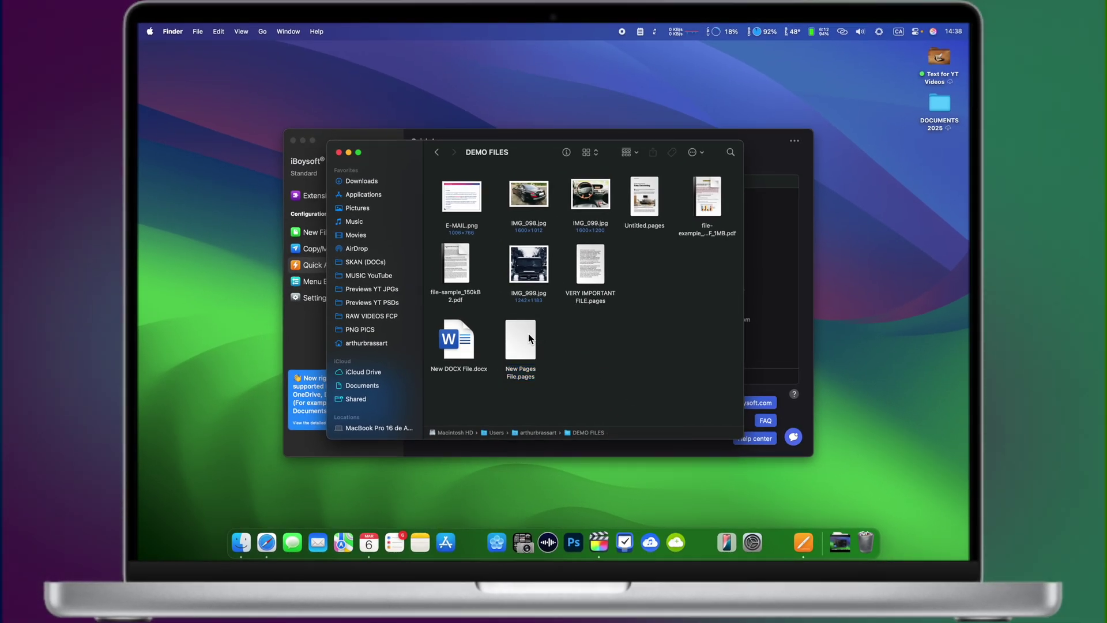
- Move New Pages File.pages to Downloads and go back to MagicMenu's Extension store
{"action": "right_click", "coordinate": [528, 335]}
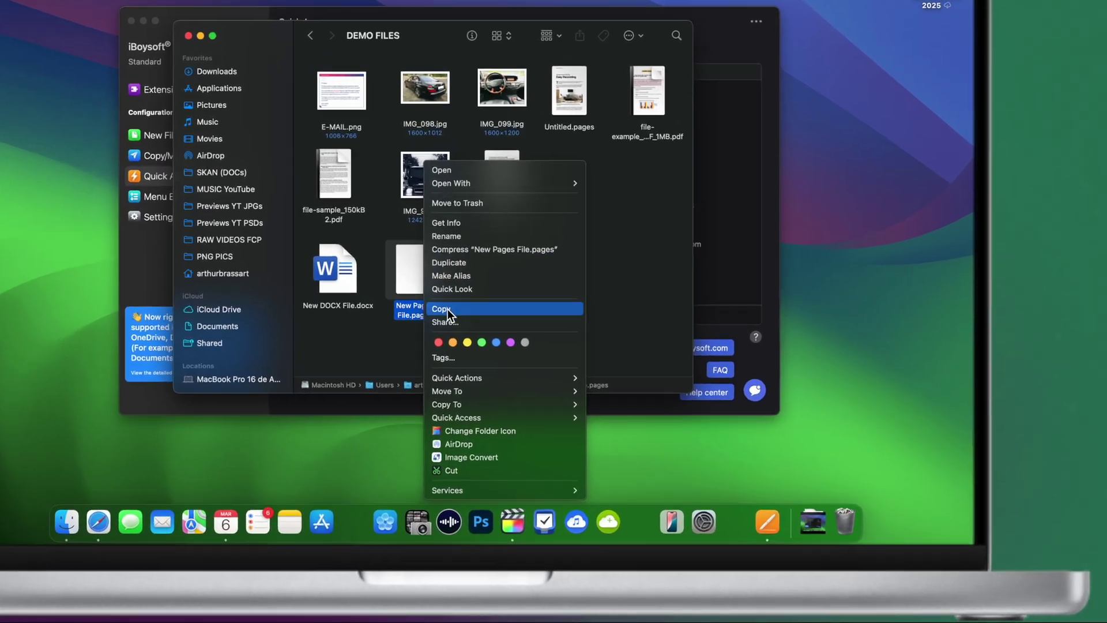
{"action": "mouse_move", "coordinate": [546, 437]}
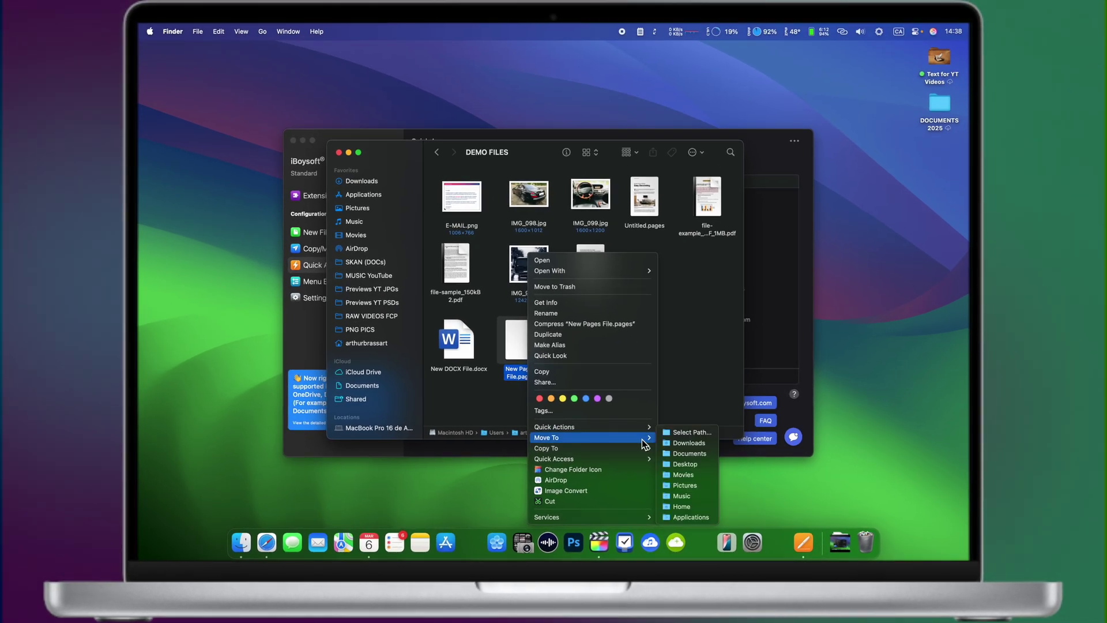
{"action": "left_click", "coordinate": [678, 442]}
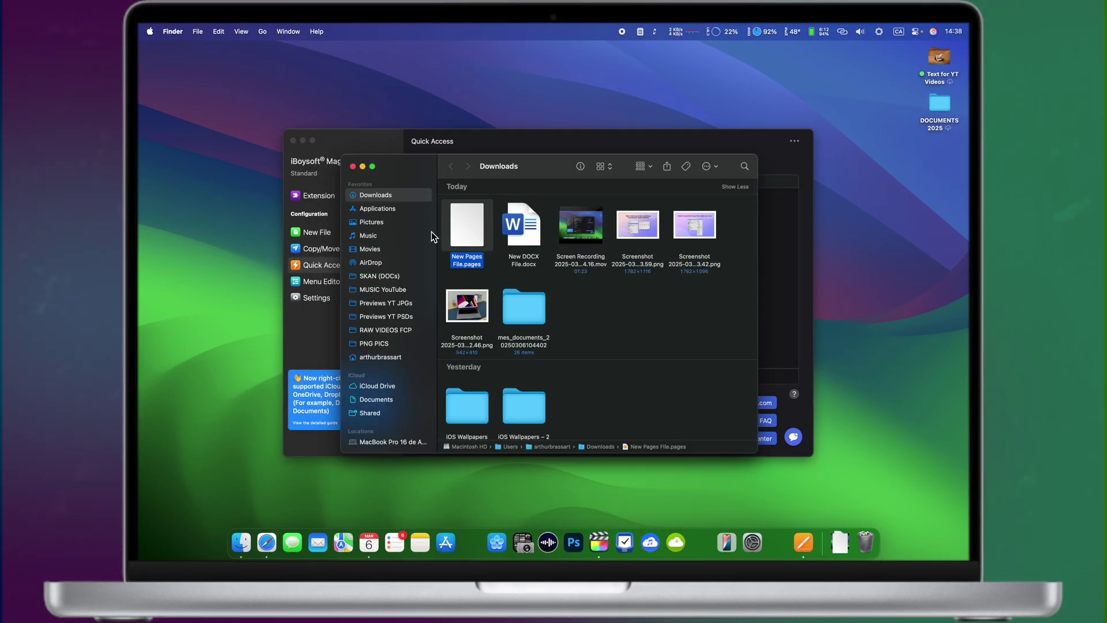
{"action": "left_click", "coordinate": [318, 195]}
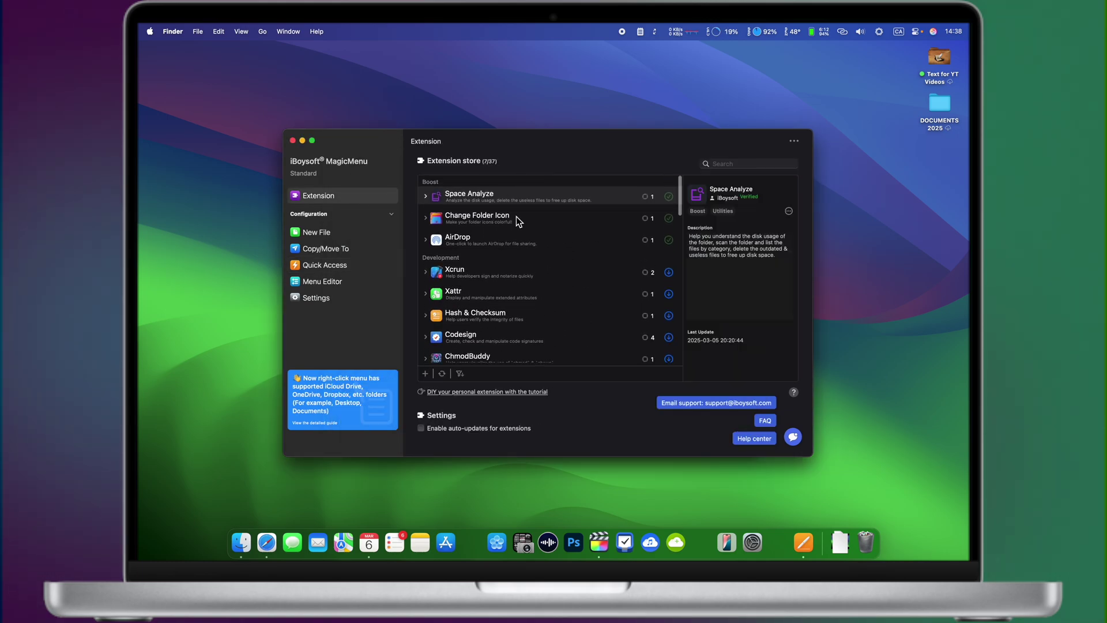
- View the Change Folder Icon and AirDrop extension details, then scroll to the Utility extensions
{"action": "left_click", "coordinate": [517, 217]}
{"action": "left_click", "coordinate": [524, 239]}
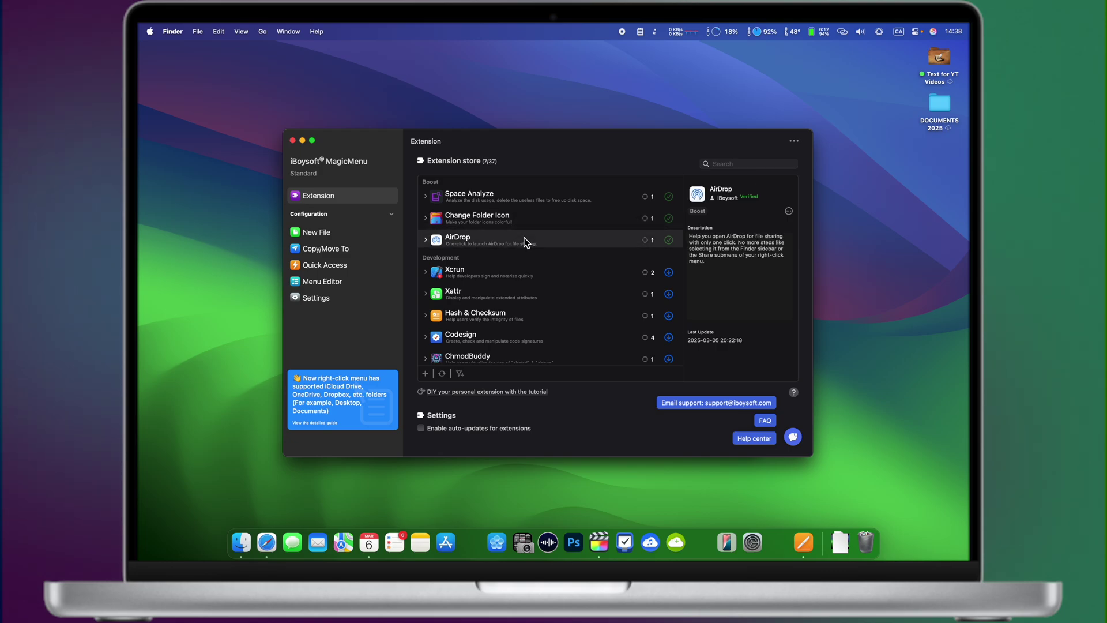
{"action": "scroll", "coordinate": [525, 240], "scroll_direction": "down", "scroll_amount": 10}
{"action": "scroll", "coordinate": [522, 270], "scroll_direction": "down", "scroll_amount": 5}
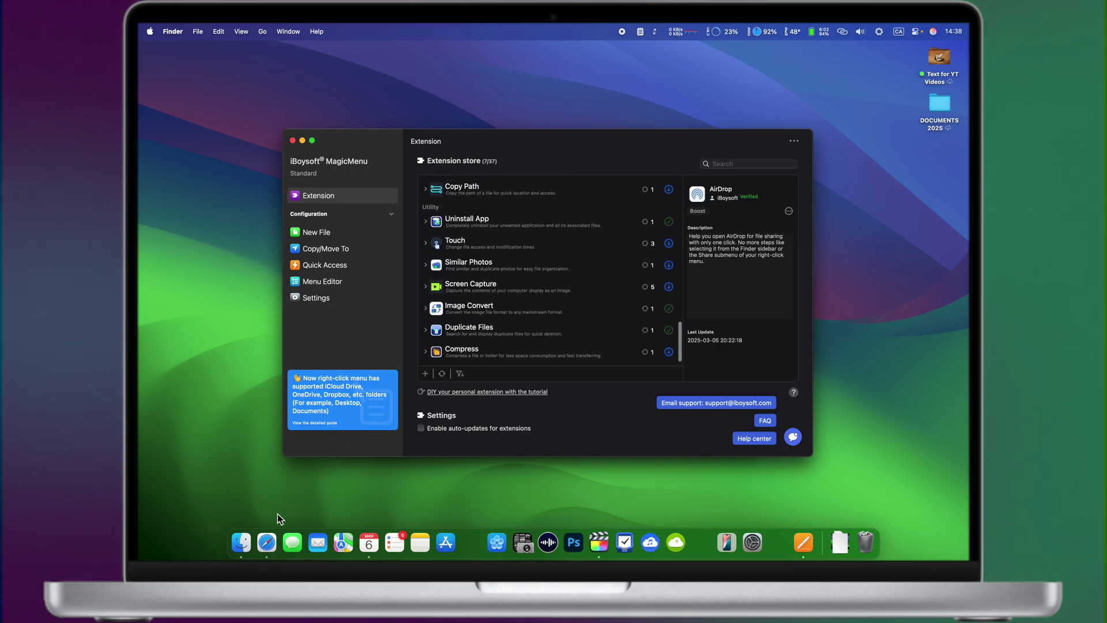
- Color the mes_documents folder in Downloads green using MagicMenu's Change Folder Icon
{"action": "left_click", "coordinate": [241, 543]}
{"action": "right_click", "coordinate": [517, 314]}
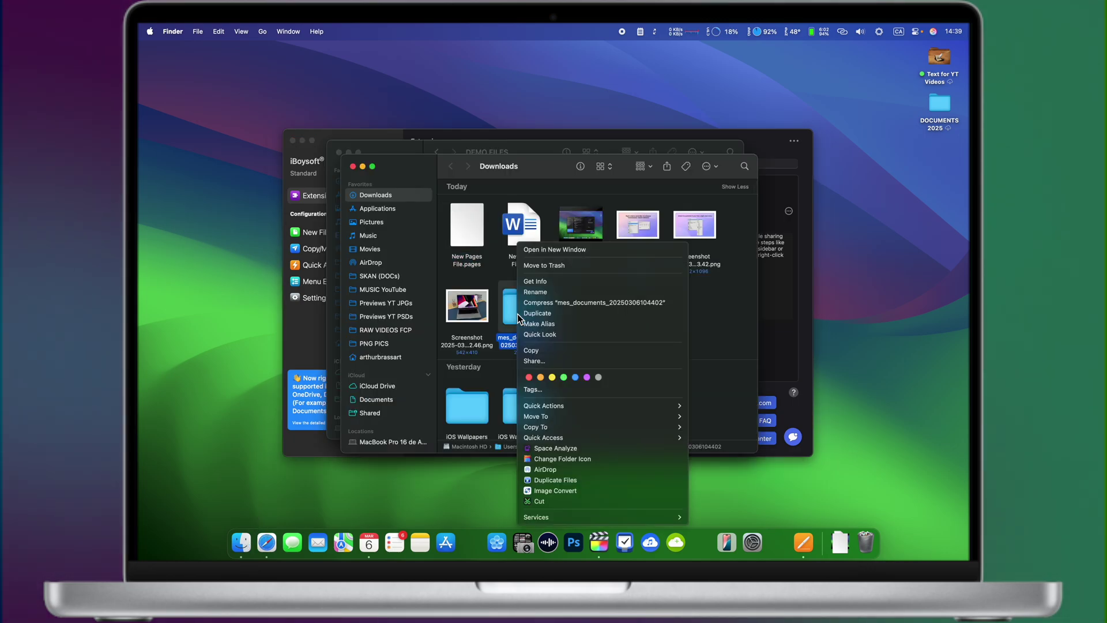
{"action": "left_click", "coordinate": [586, 459]}
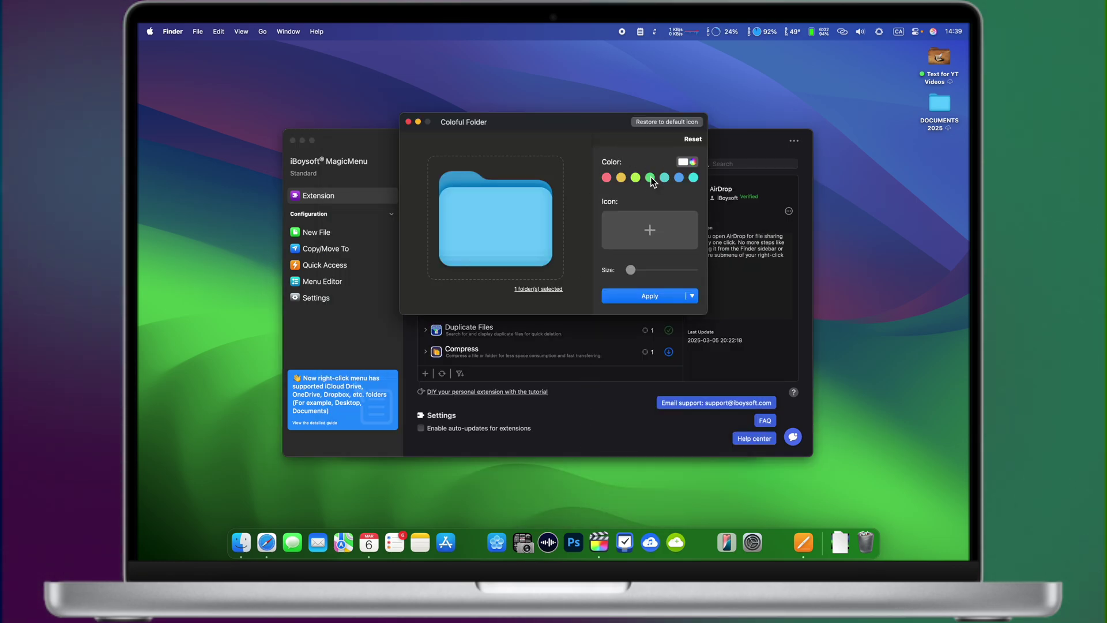
{"action": "left_click", "coordinate": [650, 178]}
{"action": "left_click", "coordinate": [645, 296]}
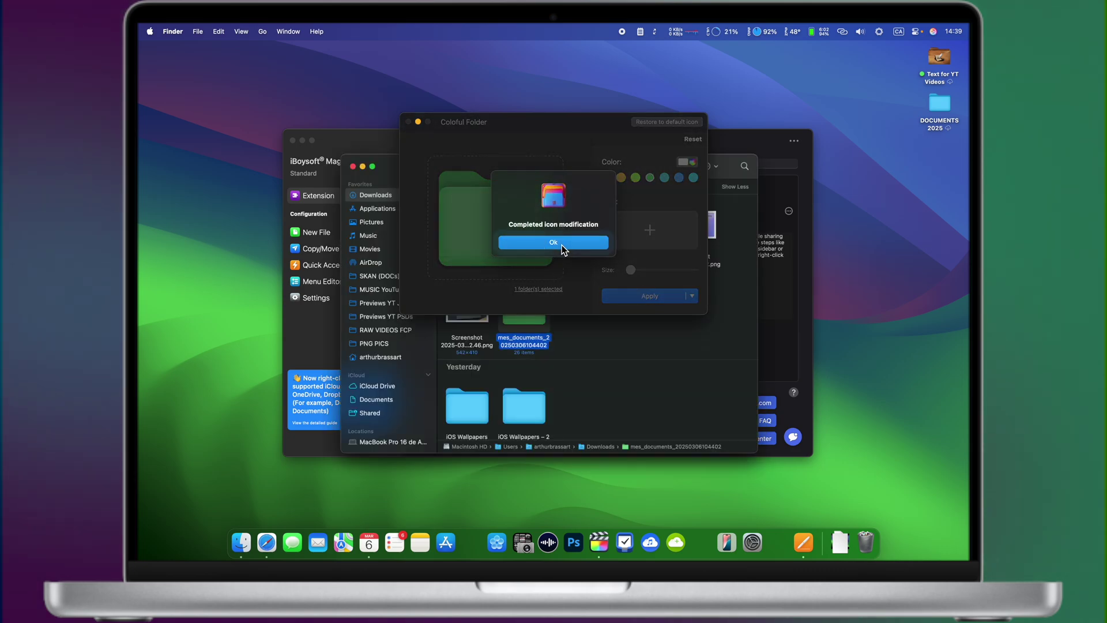
{"action": "left_click", "coordinate": [562, 245]}
{"action": "left_click", "coordinate": [408, 121]}
{"action": "left_click", "coordinate": [583, 312]}
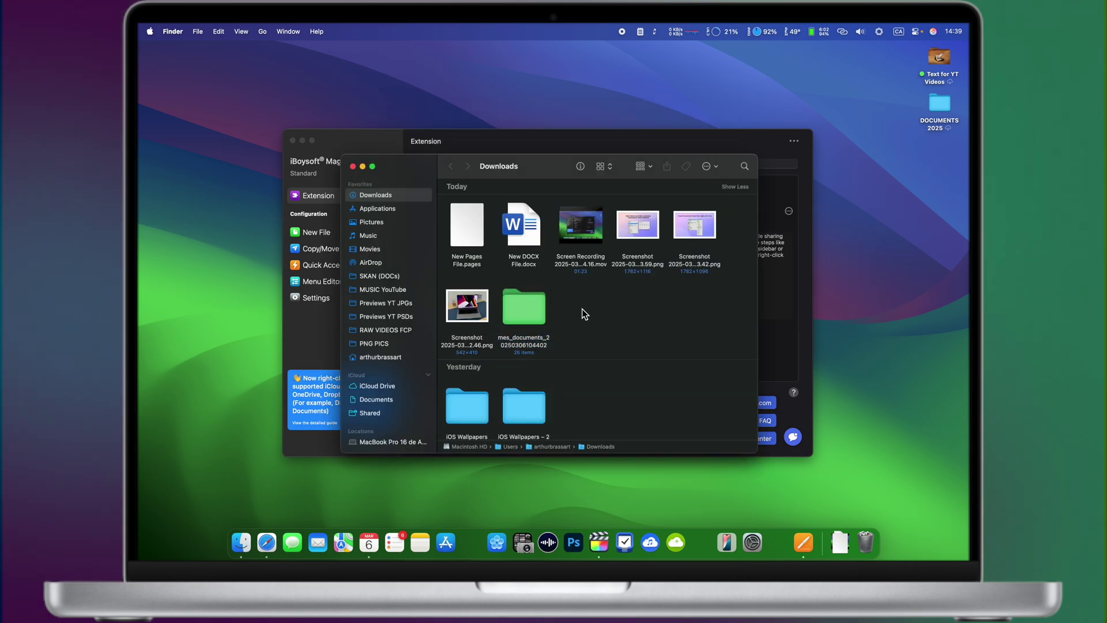
- Start an AirDrop share of New DOCX File.docx, then cancel it
{"action": "right_click", "coordinate": [530, 231]}
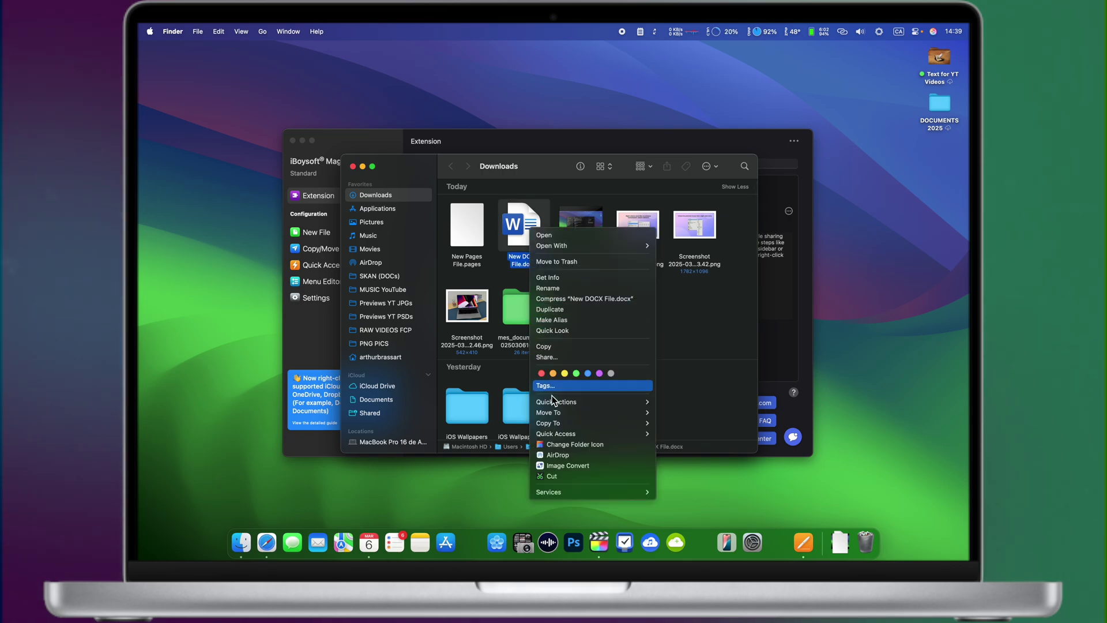
{"action": "left_click", "coordinate": [569, 455]}
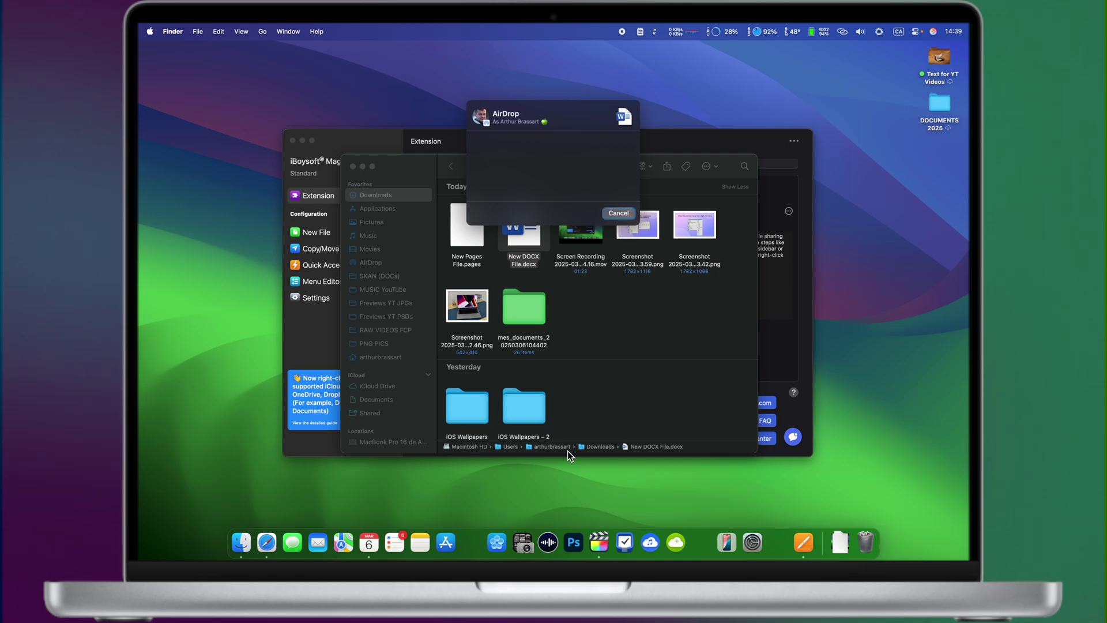
{"action": "left_click", "coordinate": [617, 214]}
{"action": "right_click", "coordinate": [541, 230]}
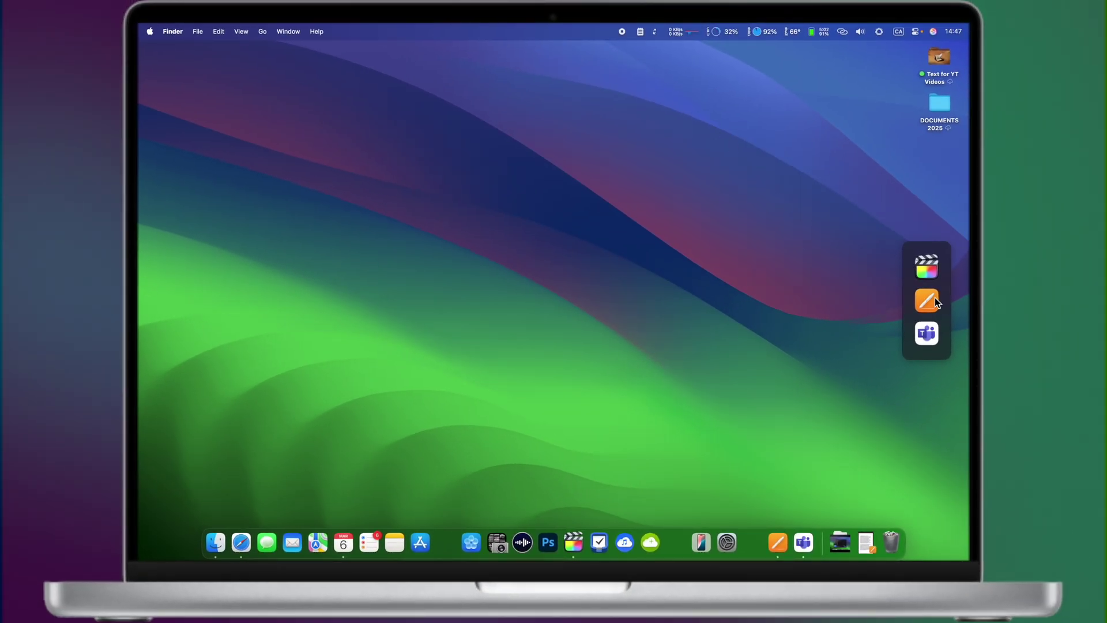
- Launch Pages and Teams from the panel, then close the Teams chat and minimize Pages
{"action": "left_click", "coordinate": [929, 302]}
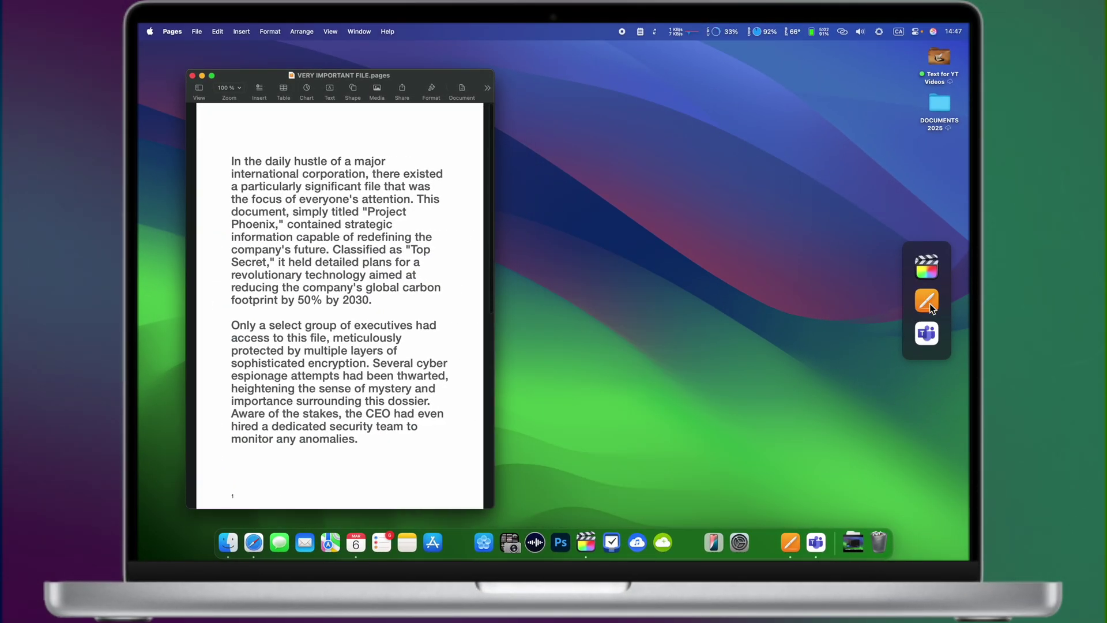
{"action": "left_click", "coordinate": [929, 332]}
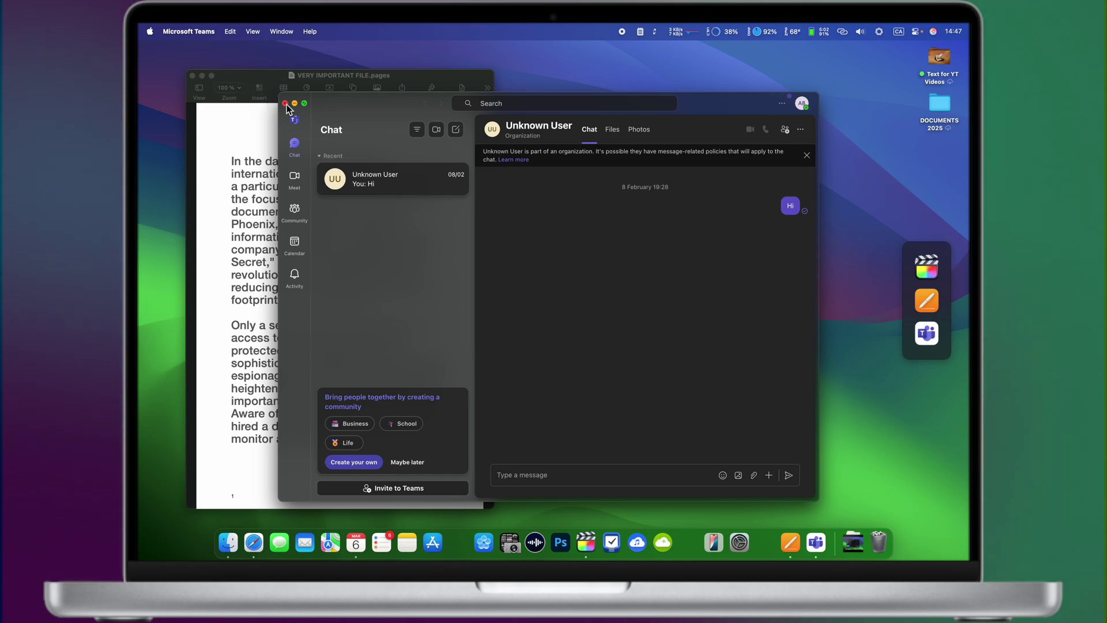
{"action": "left_click", "coordinate": [234, 96]}
{"action": "left_click", "coordinate": [202, 76]}
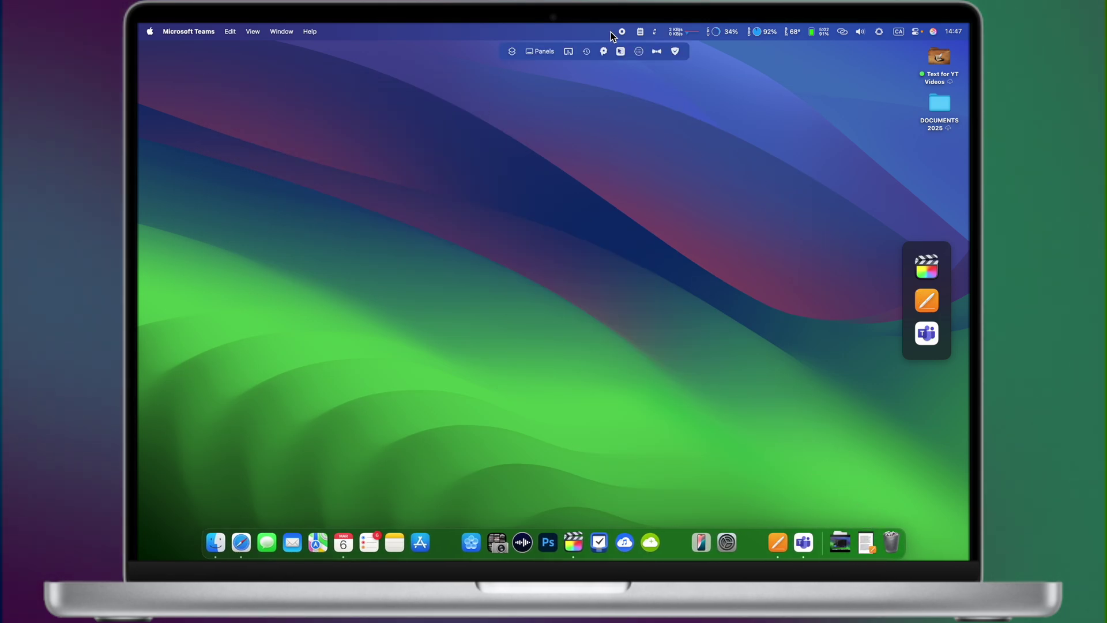
- Edit the three-app panel in Manage Panels, trying the Top and then Bottom positions
{"action": "left_click", "coordinate": [545, 50]}
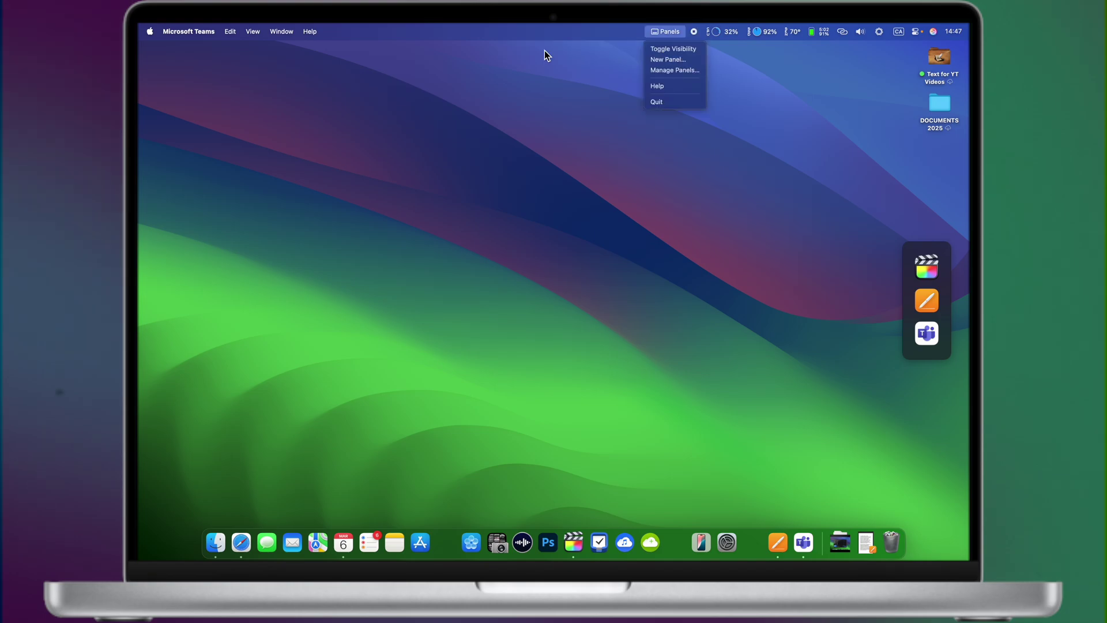
{"action": "left_click", "coordinate": [686, 70]}
{"action": "left_click", "coordinate": [599, 151]}
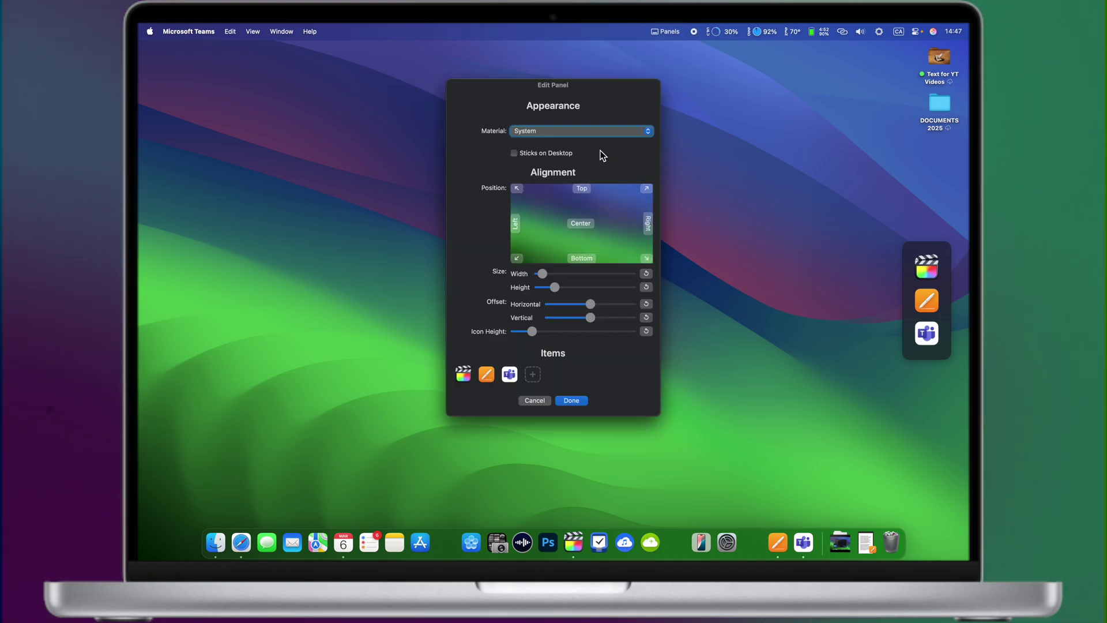
{"action": "left_click", "coordinate": [582, 189]}
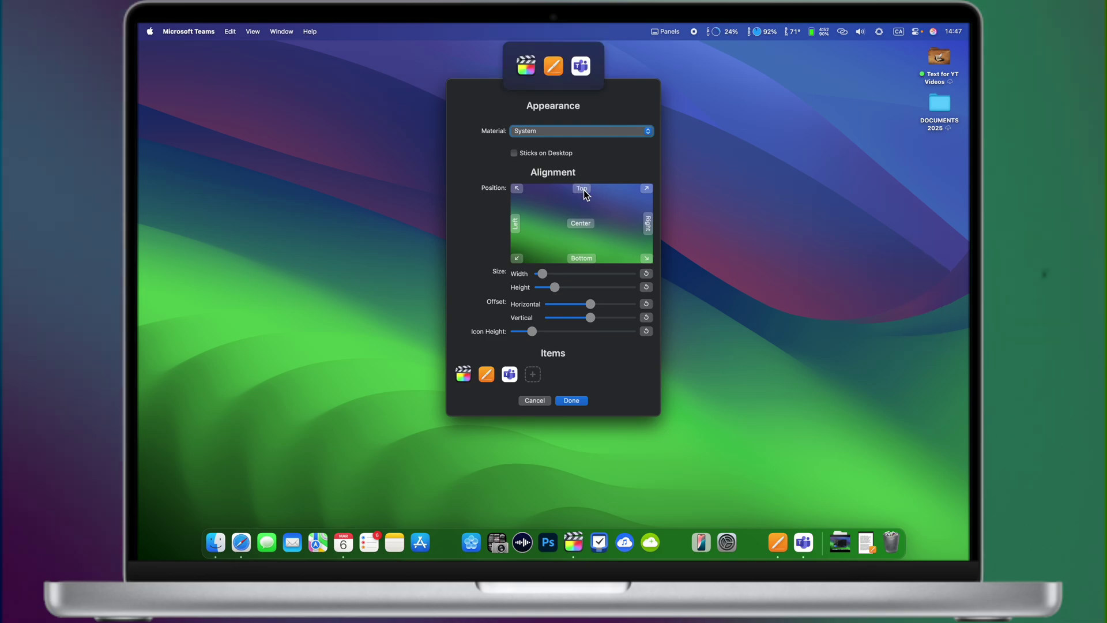
{"action": "left_click", "coordinate": [581, 257]}
- Relaunch Pages and Teams from the panel, then add a new empty desktop and switch to it
{"action": "left_click", "coordinate": [925, 319]}
{"action": "left_click", "coordinate": [927, 353]}
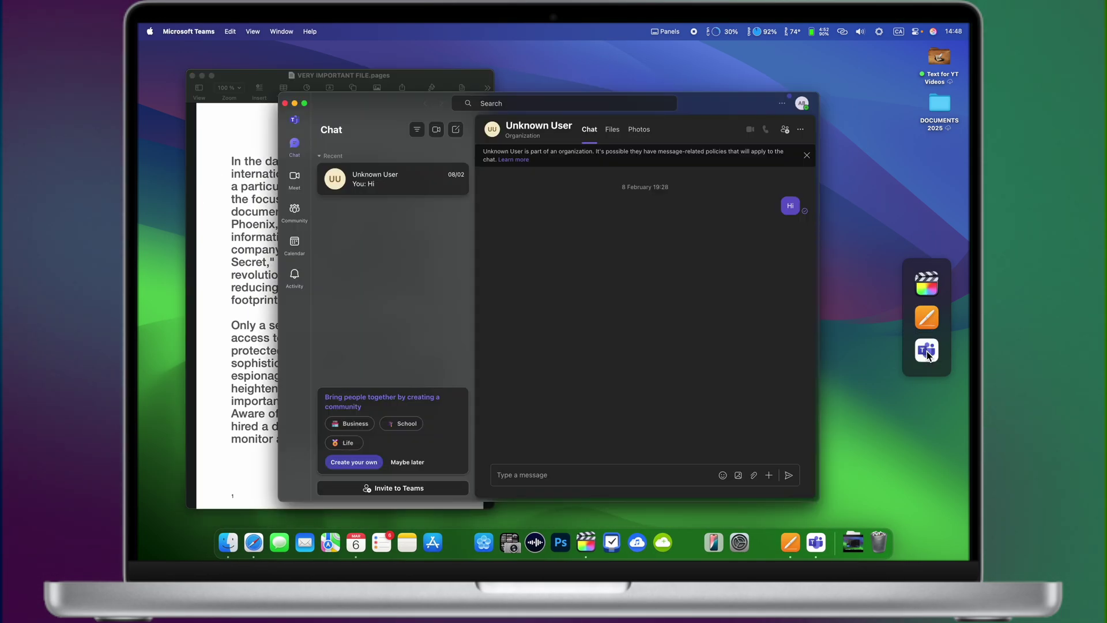
{"action": "key", "text": "ctrl+Up"}
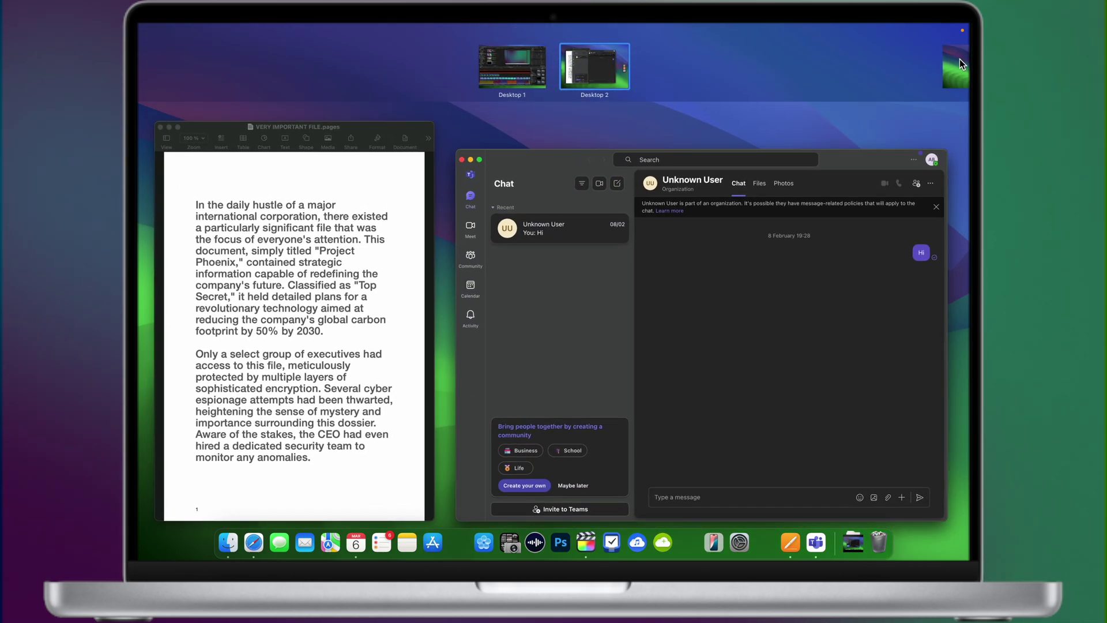
{"action": "left_click", "coordinate": [958, 57]}
{"action": "left_click", "coordinate": [675, 79]}
{"action": "key", "text": "ctrl+Left"}
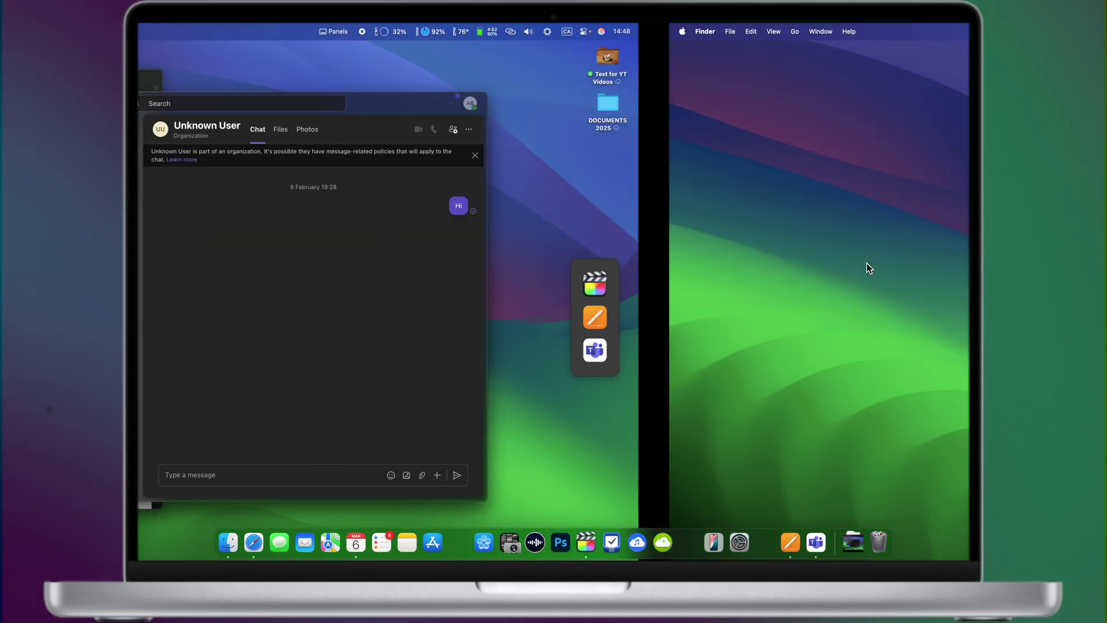
{"action": "key", "text": "ctrl+Right"}
- Return to the Pages and Teams desktop and hide the panel with Toggle Visibility
{"action": "left_click", "coordinate": [927, 319]}
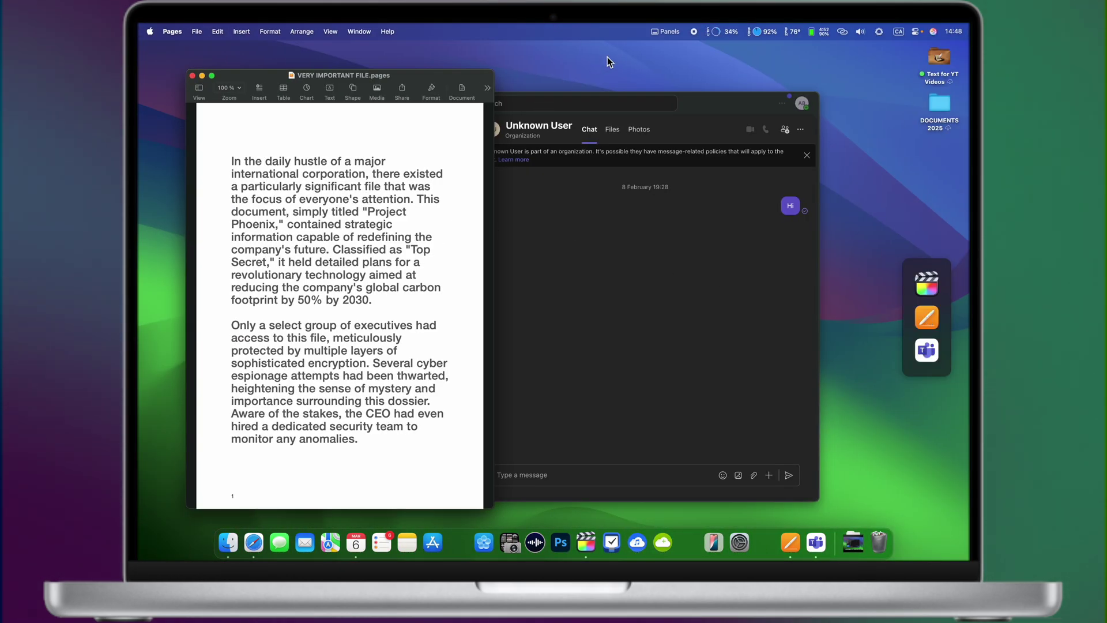
{"action": "left_click", "coordinate": [666, 31]}
{"action": "left_click", "coordinate": [672, 49]}
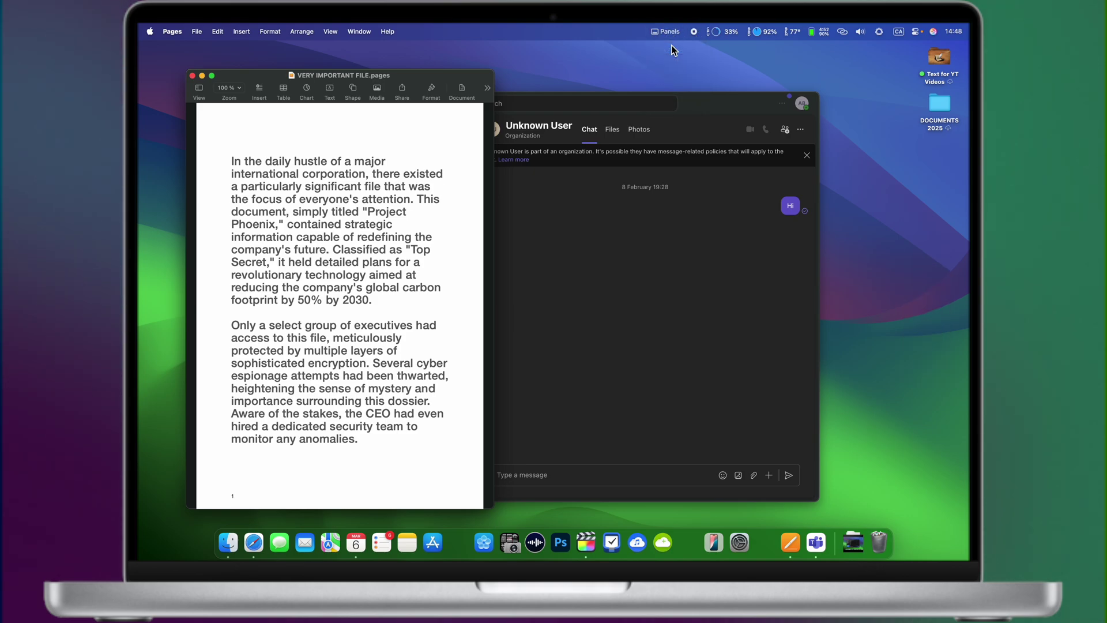
{"action": "left_click", "coordinate": [666, 31]}
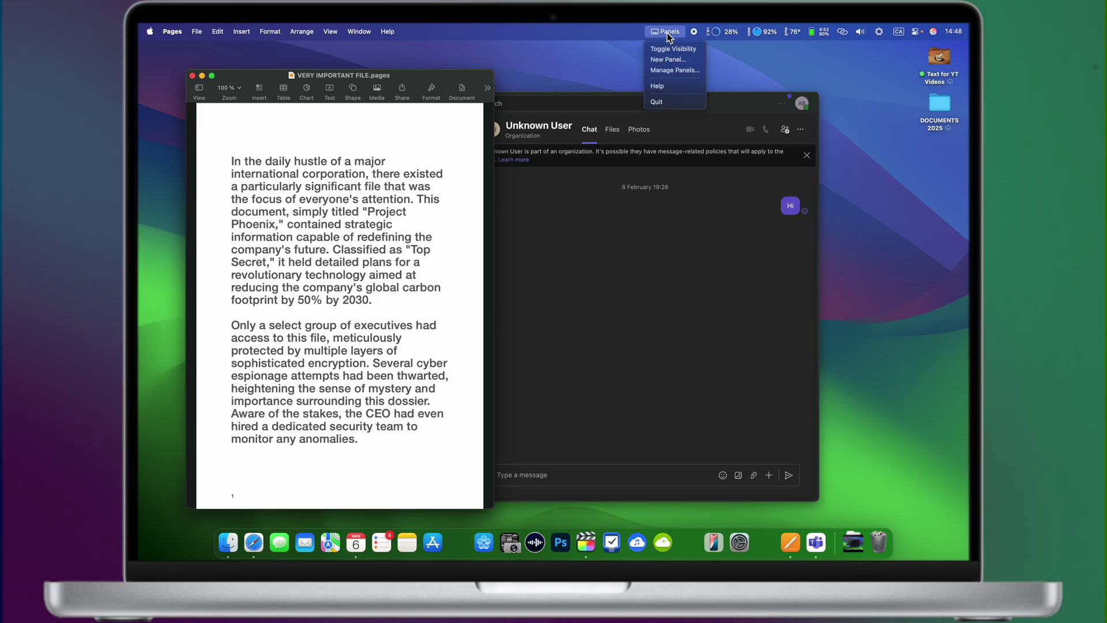
{"action": "left_click", "coordinate": [681, 59]}
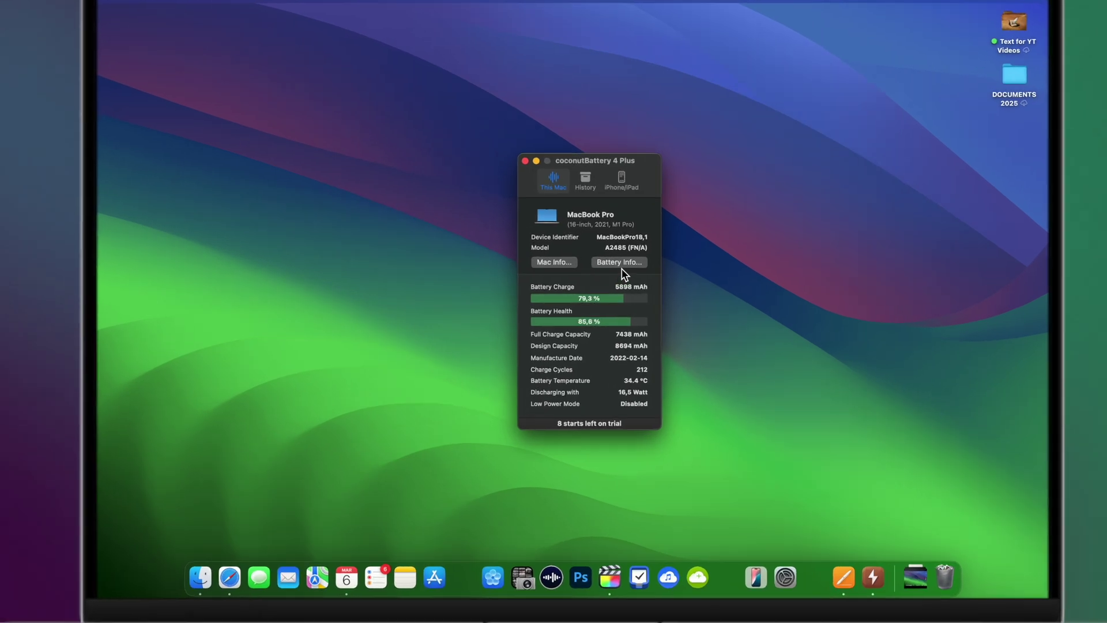
- Open coconutBattery's Lifetime Details and pick iPhone 15 Pro Max under Available Devices
{"action": "left_click", "coordinate": [597, 266]}
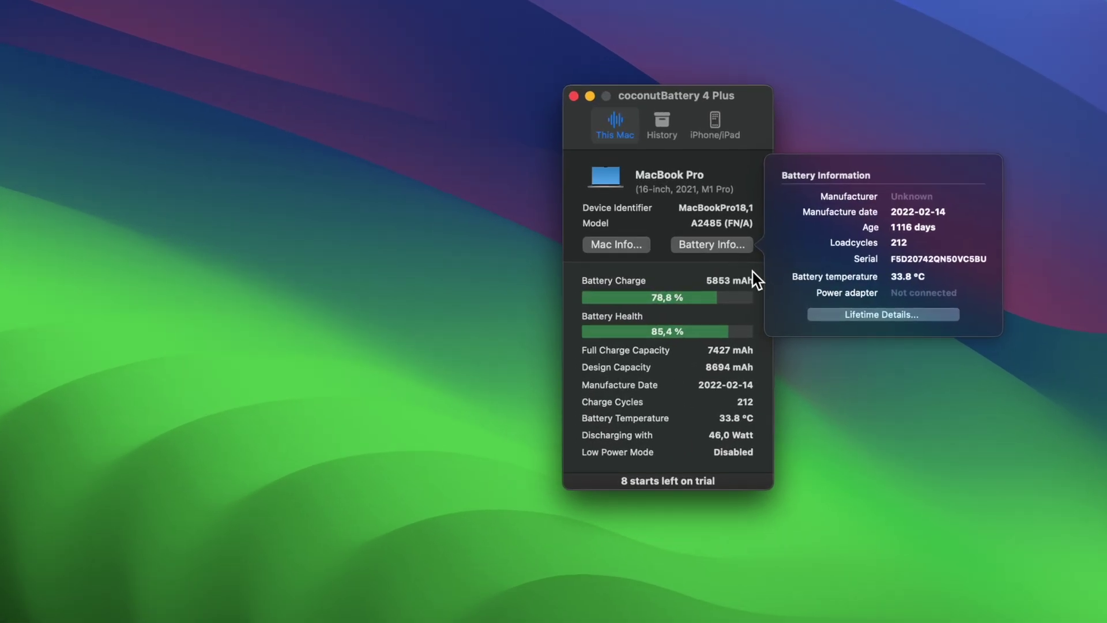
{"action": "left_click", "coordinate": [858, 314]}
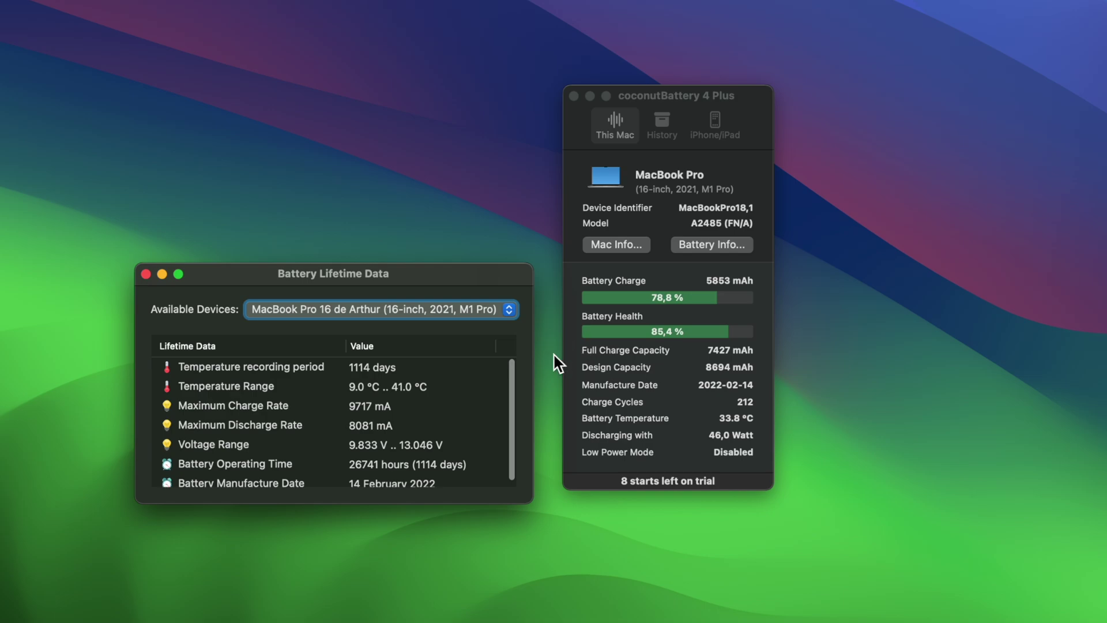
{"action": "scroll", "coordinate": [482, 435], "scroll_direction": "down", "scroll_amount": 1}
{"action": "scroll", "coordinate": [481, 435], "scroll_direction": "up", "scroll_amount": 1}
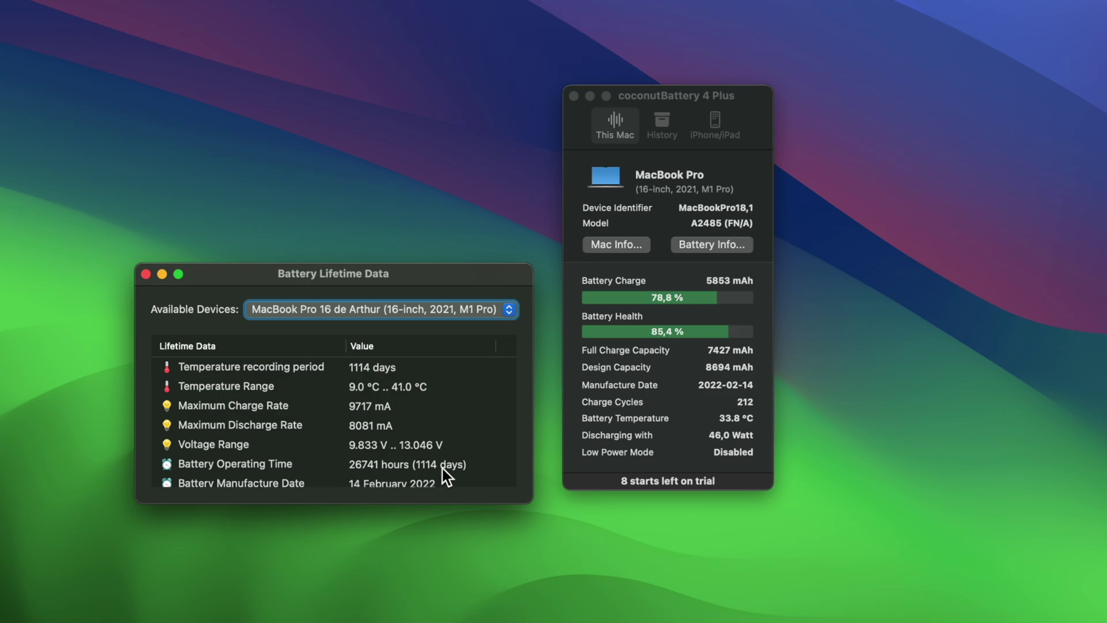
{"action": "scroll", "coordinate": [442, 468], "scroll_direction": "down", "scroll_amount": 1}
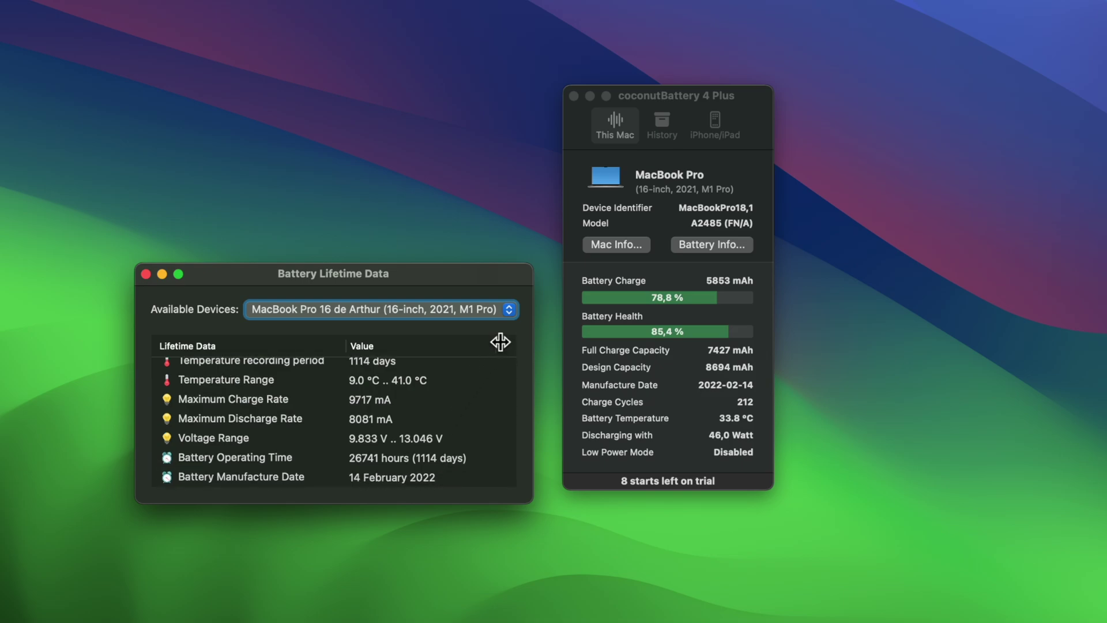
{"action": "left_click", "coordinate": [475, 304]}
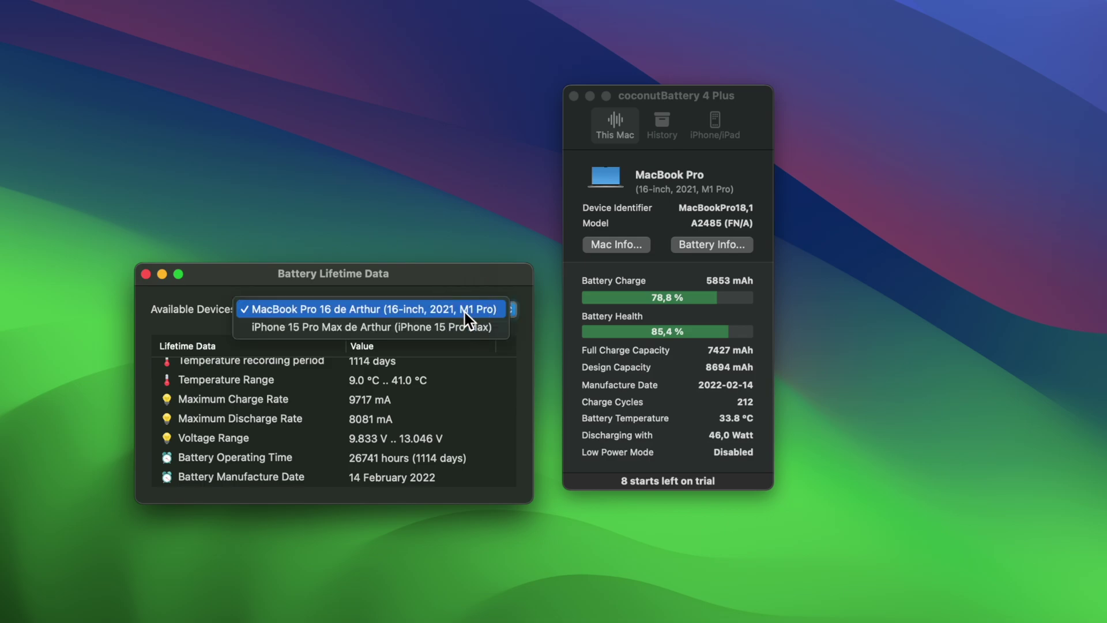
{"action": "left_click", "coordinate": [440, 333]}
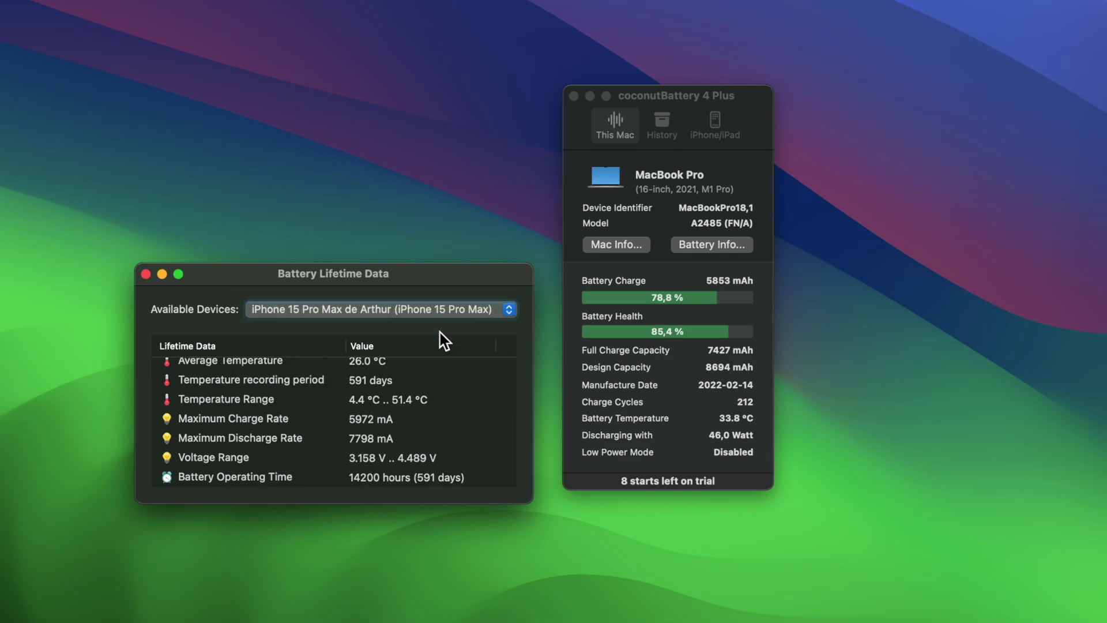
- Review the battery history and the iPhone 15 Pro Max 2025-03 record's battery and device info
{"action": "left_click", "coordinate": [662, 121]}
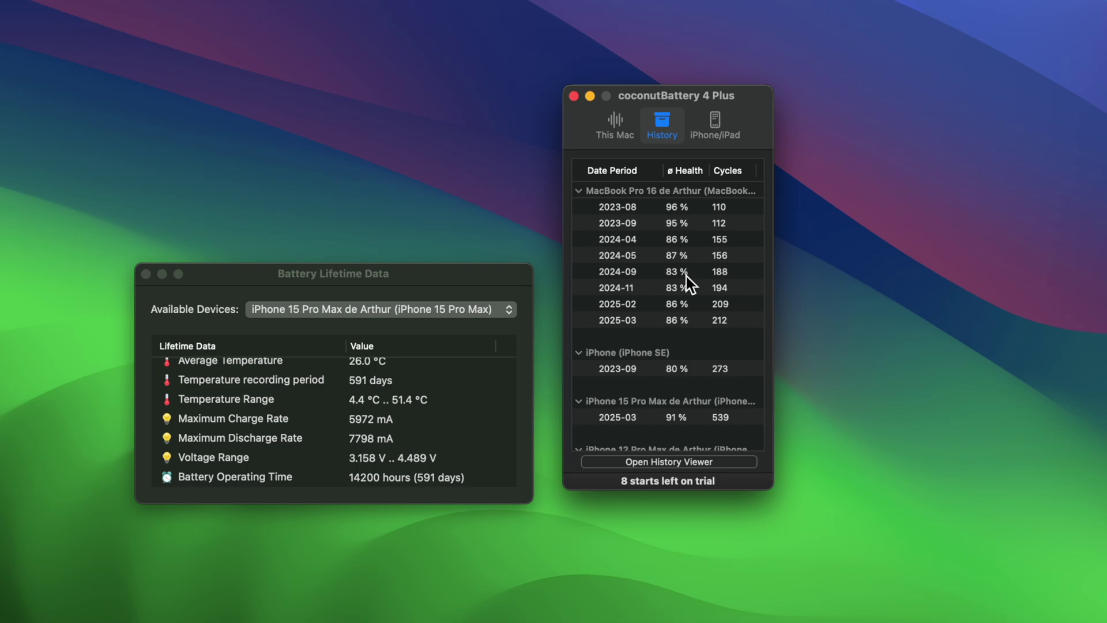
{"action": "scroll", "coordinate": [686, 277], "scroll_direction": "down", "scroll_amount": 3}
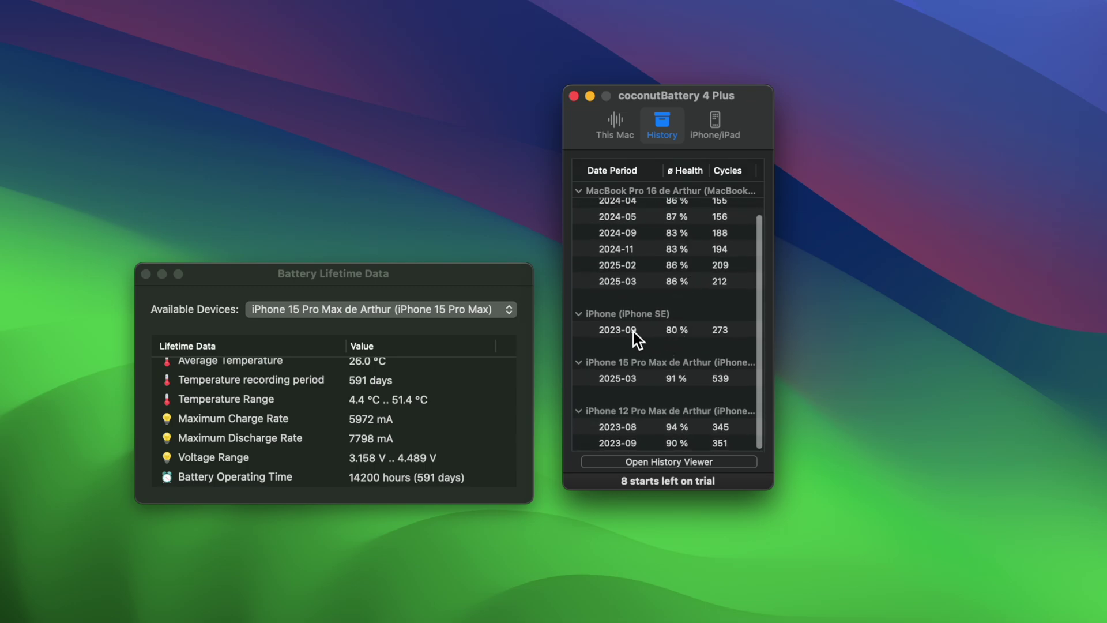
{"action": "left_click", "coordinate": [636, 381]}
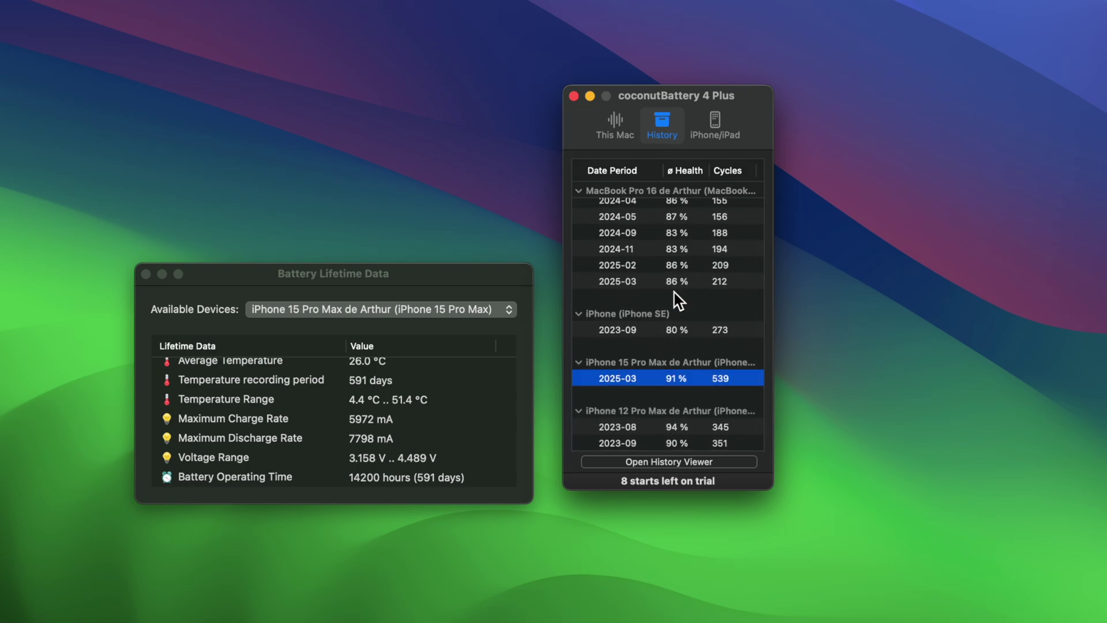
{"action": "left_click", "coordinate": [716, 138]}
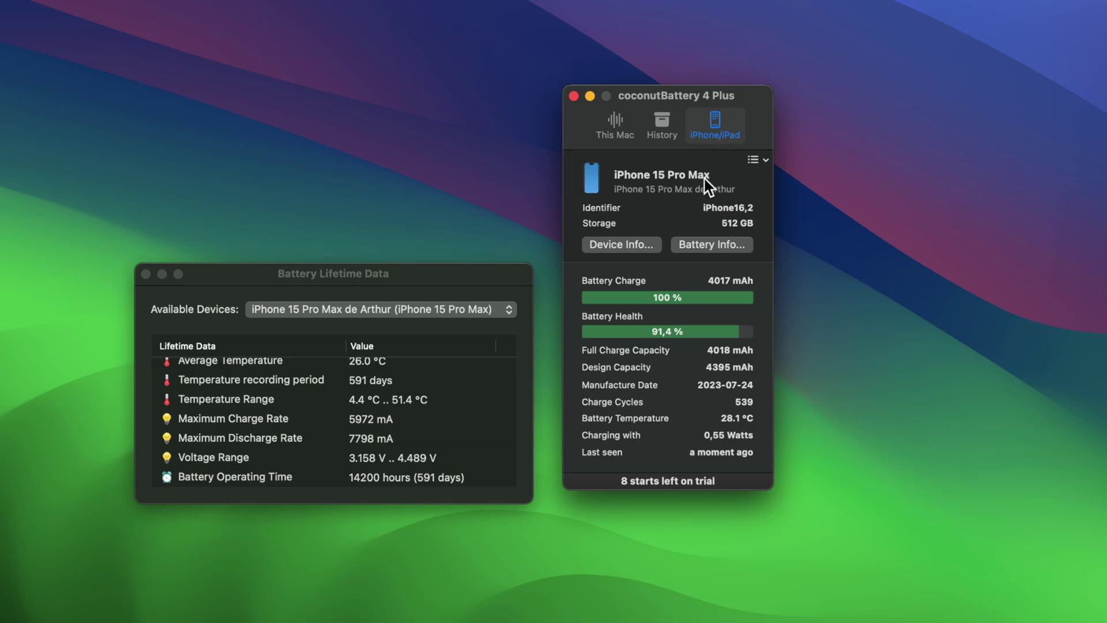
{"action": "left_click", "coordinate": [639, 243]}
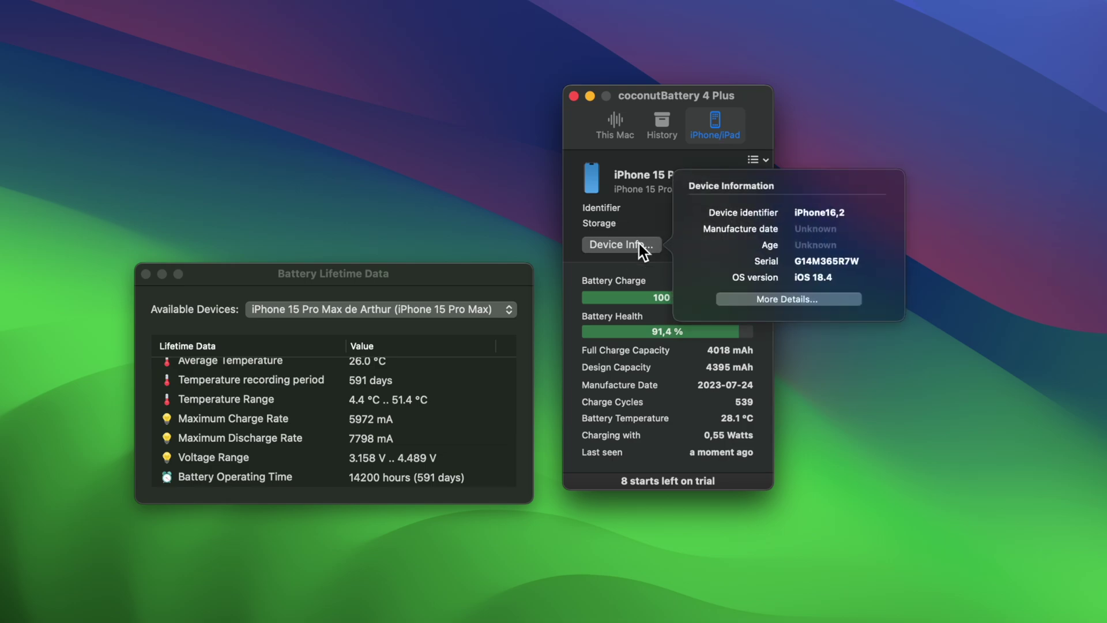
{"action": "left_click", "coordinate": [638, 243]}
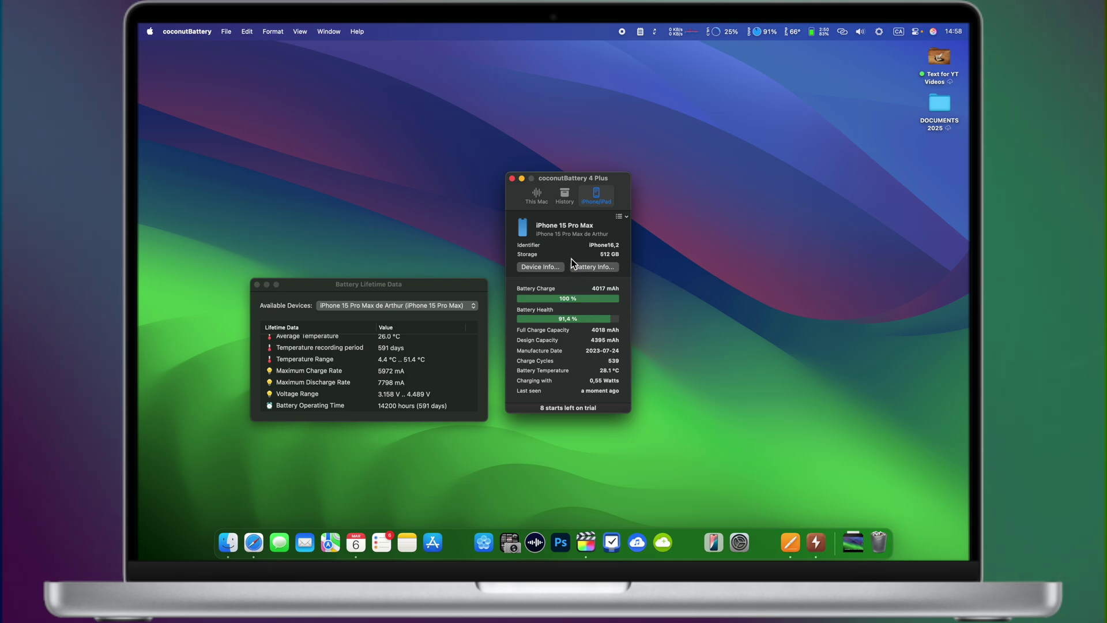
- Return to the Mac overview and select MacBook Pro for lifetime data
{"action": "left_click", "coordinate": [539, 199]}
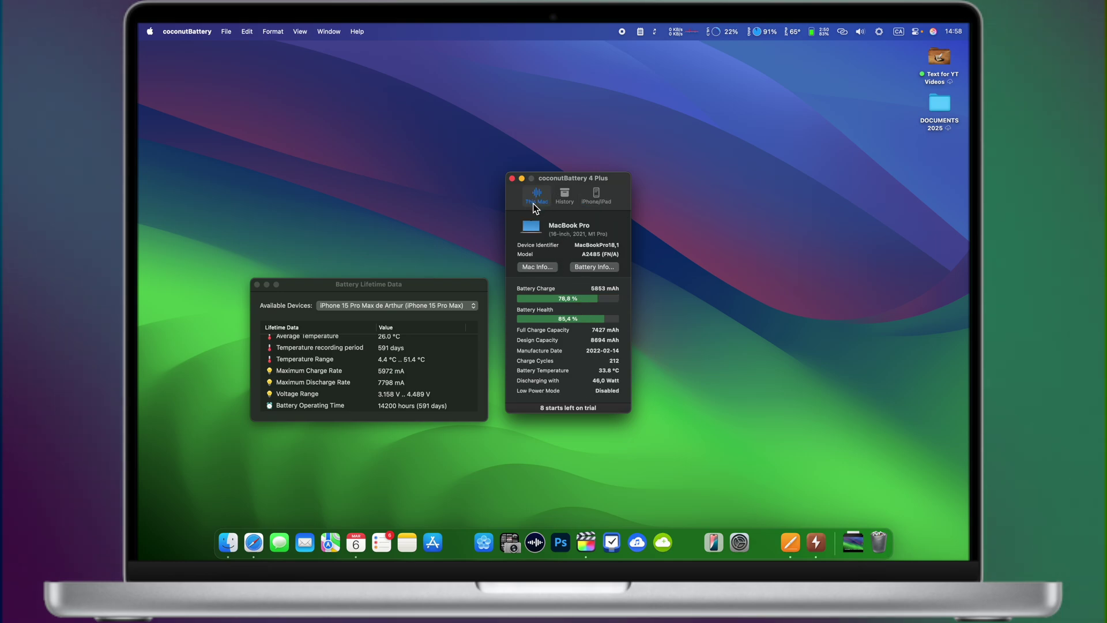
{"action": "left_click", "coordinate": [404, 305]}
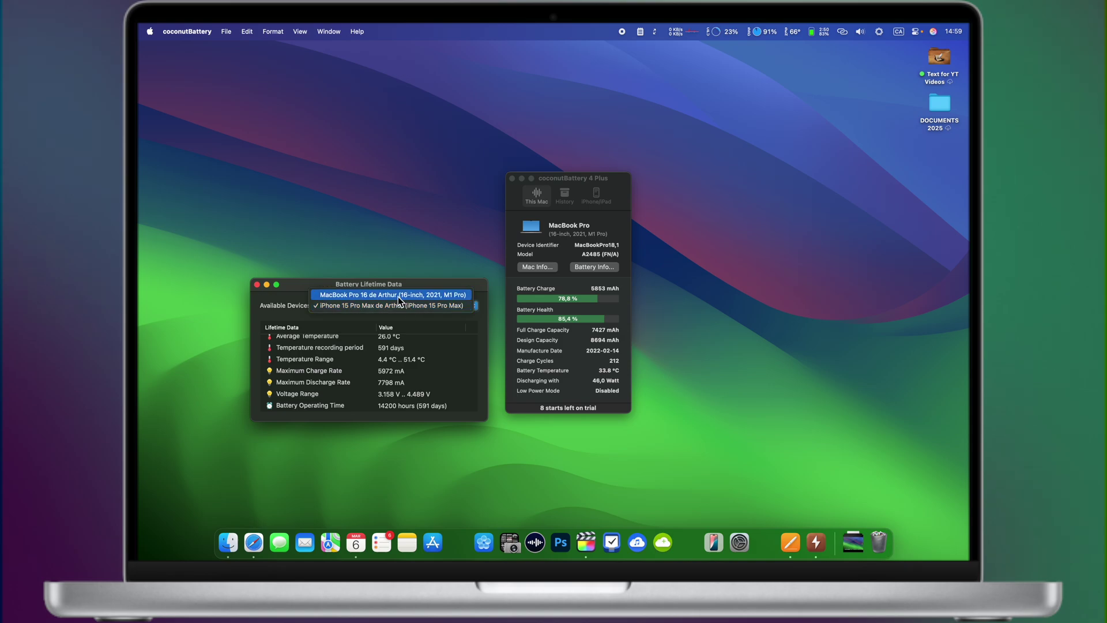
{"action": "left_click", "coordinate": [397, 297]}
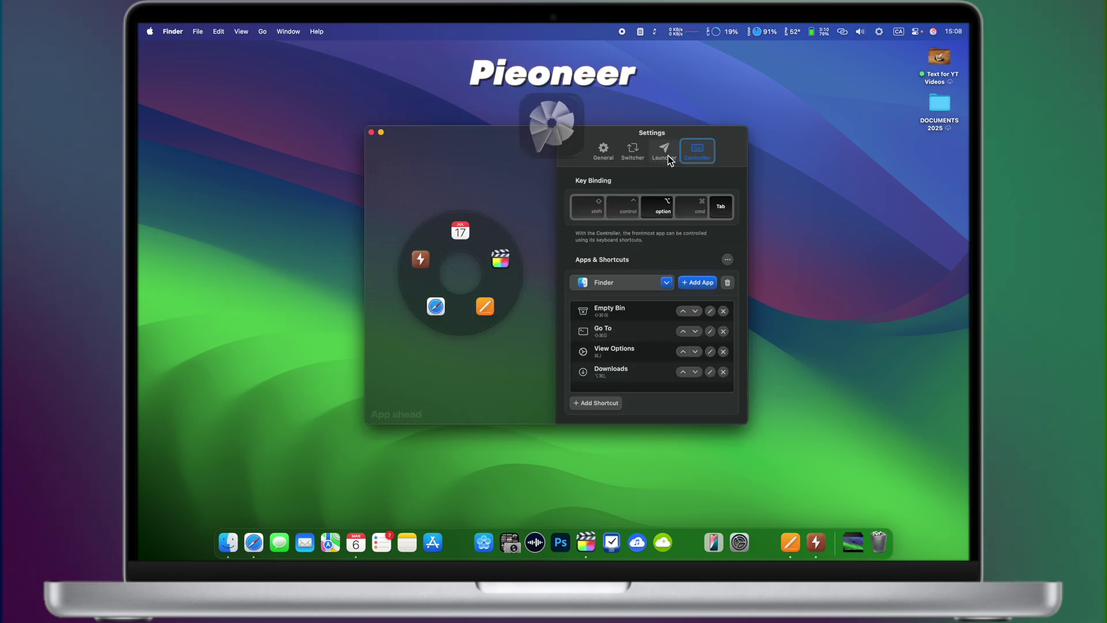
- Leave Pieoneer's settings on the General section and close the Settings window
{"action": "left_click", "coordinate": [666, 153]}
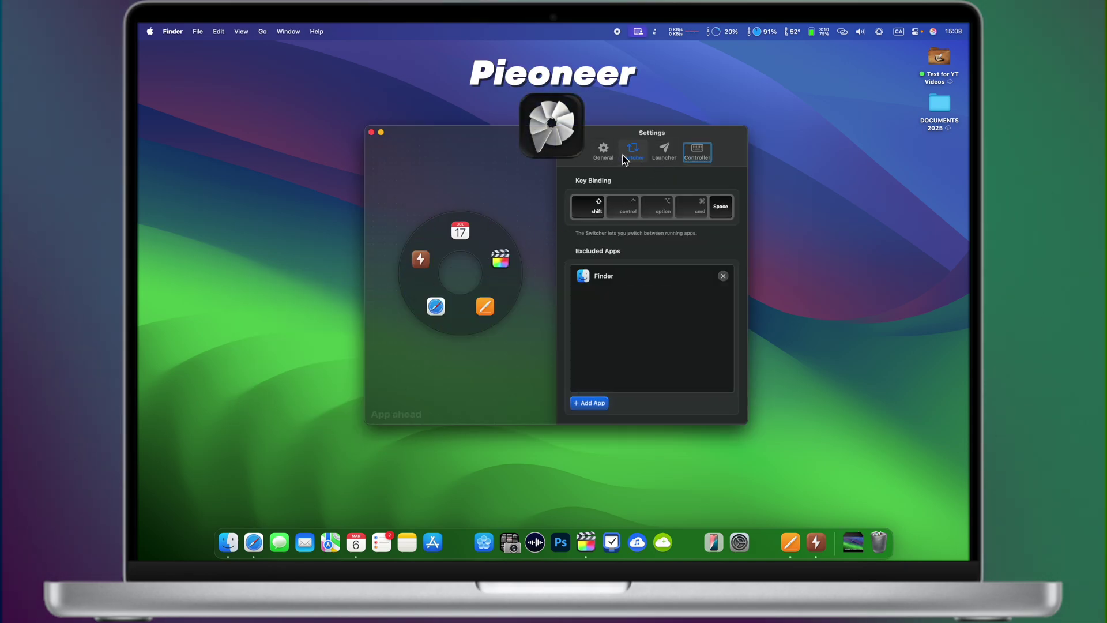
{"action": "left_click", "coordinate": [603, 154]}
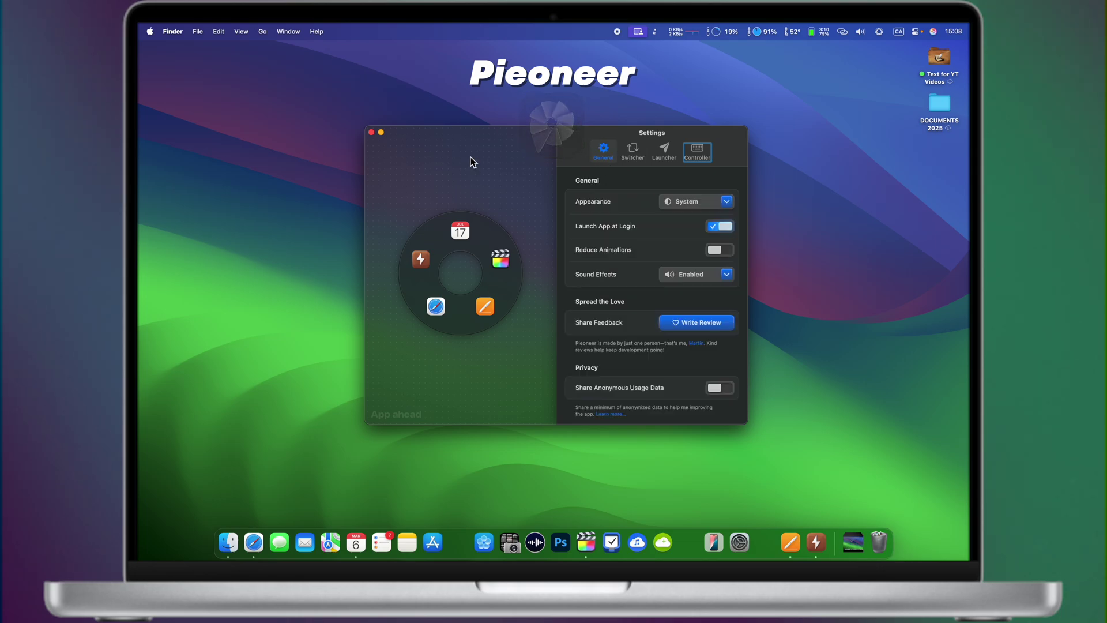
{"action": "left_click", "coordinate": [371, 132]}
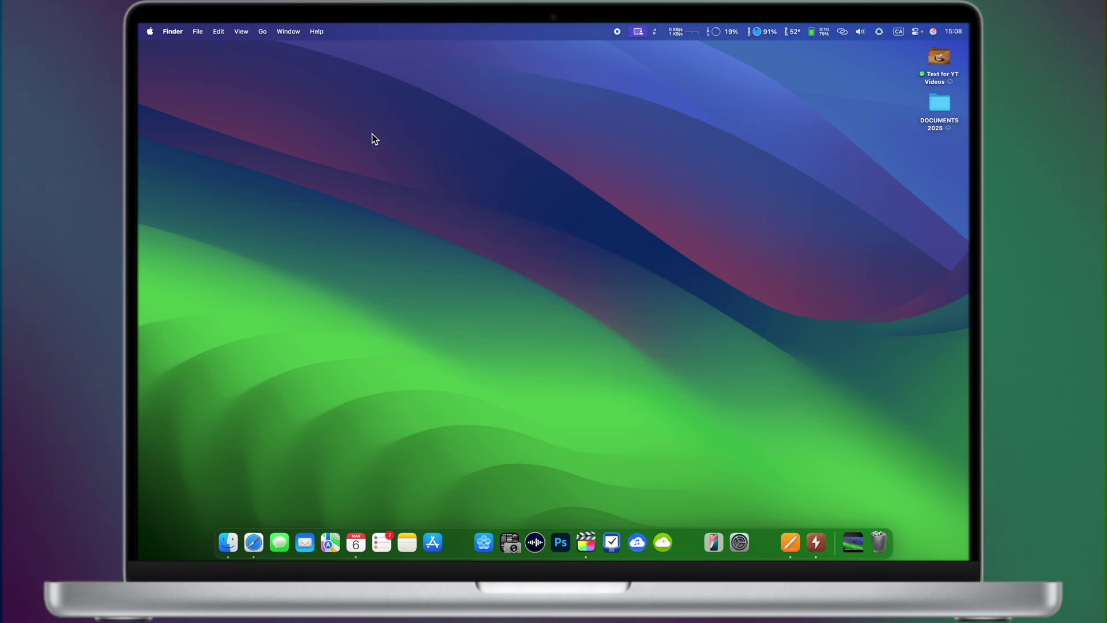
- Summon and dismiss the Finder ring with Option+Space, then bring up the launcher ring
{"action": "key", "text": "alt+space"}
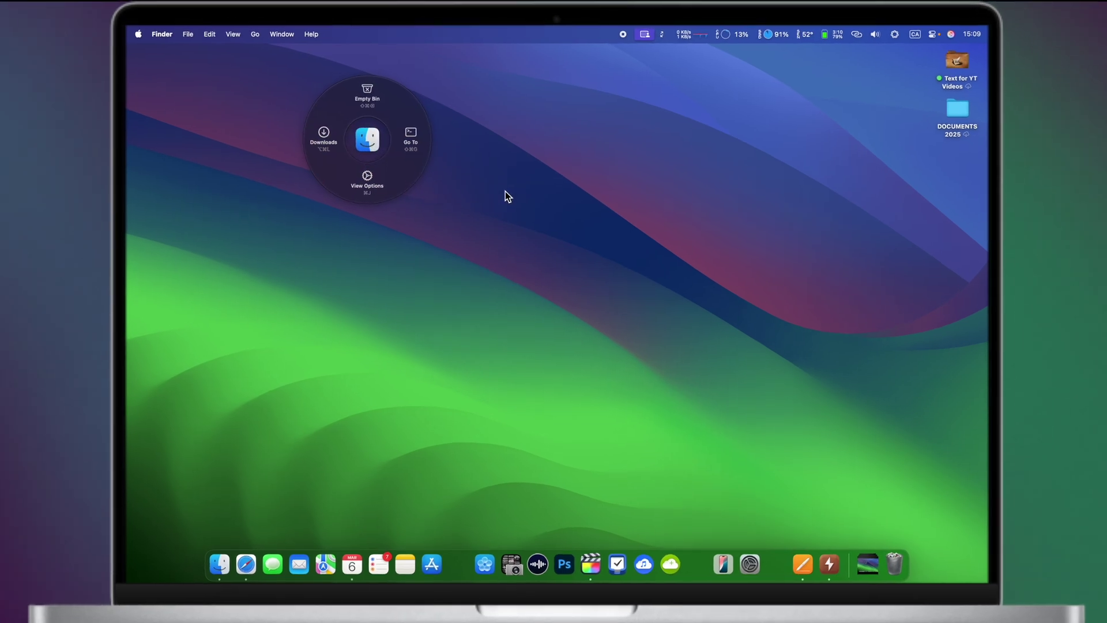
{"action": "left_click", "coordinate": [506, 193]}
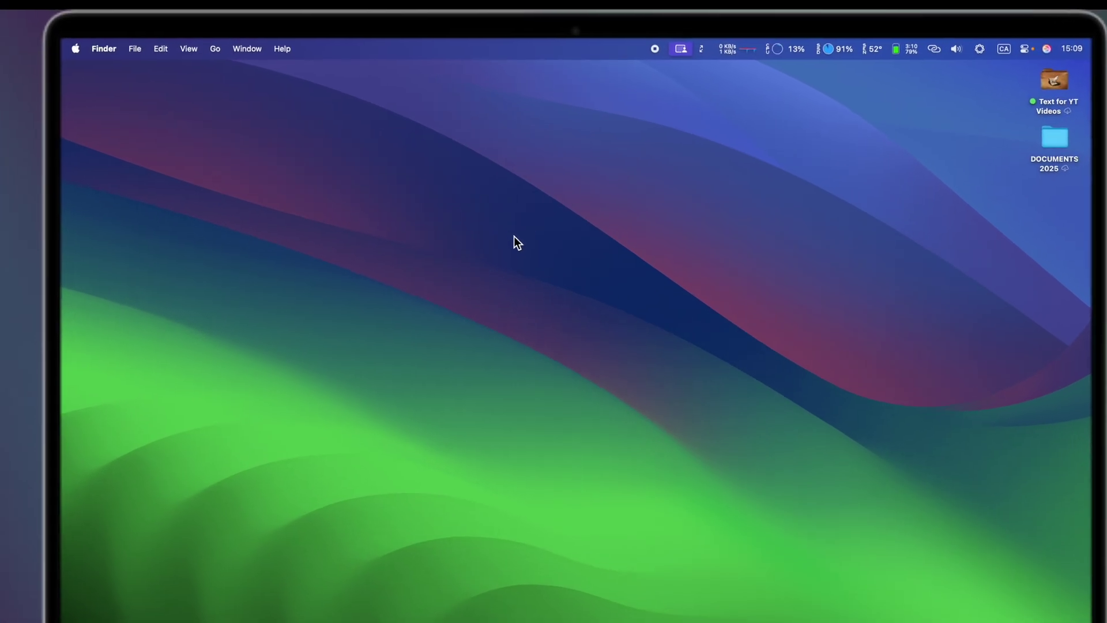
{"action": "key", "text": "alt+space"}
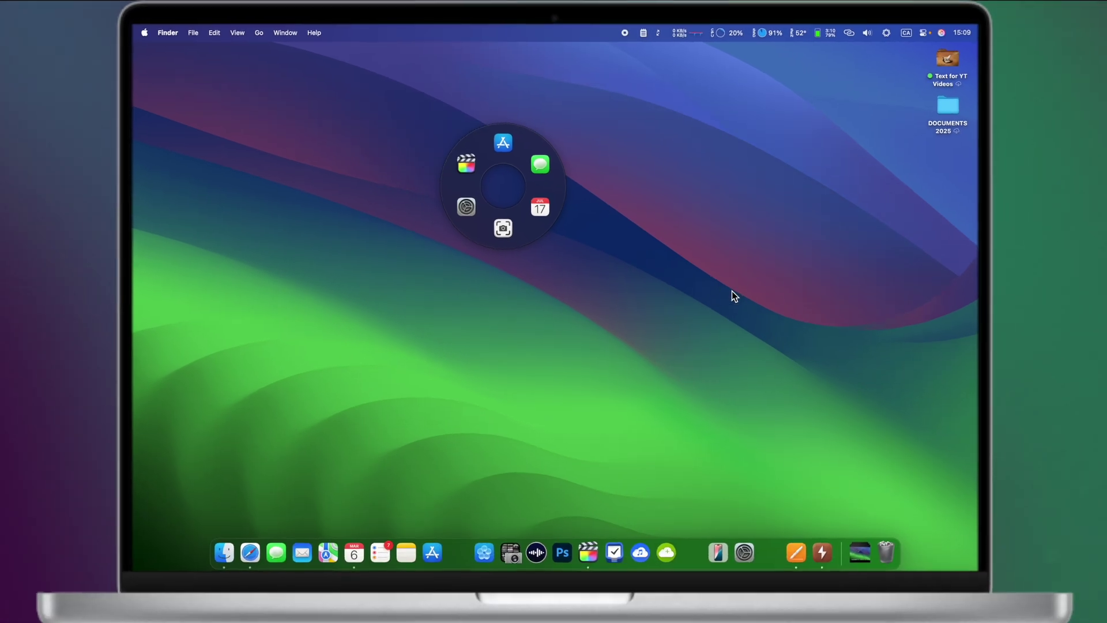
- Launch coconutBattery and the VERY IMPORTANT FILE Pages document from Pieoneer's launcher ring
{"action": "left_click", "coordinate": [728, 285]}
{"action": "key", "text": "alt+space"}
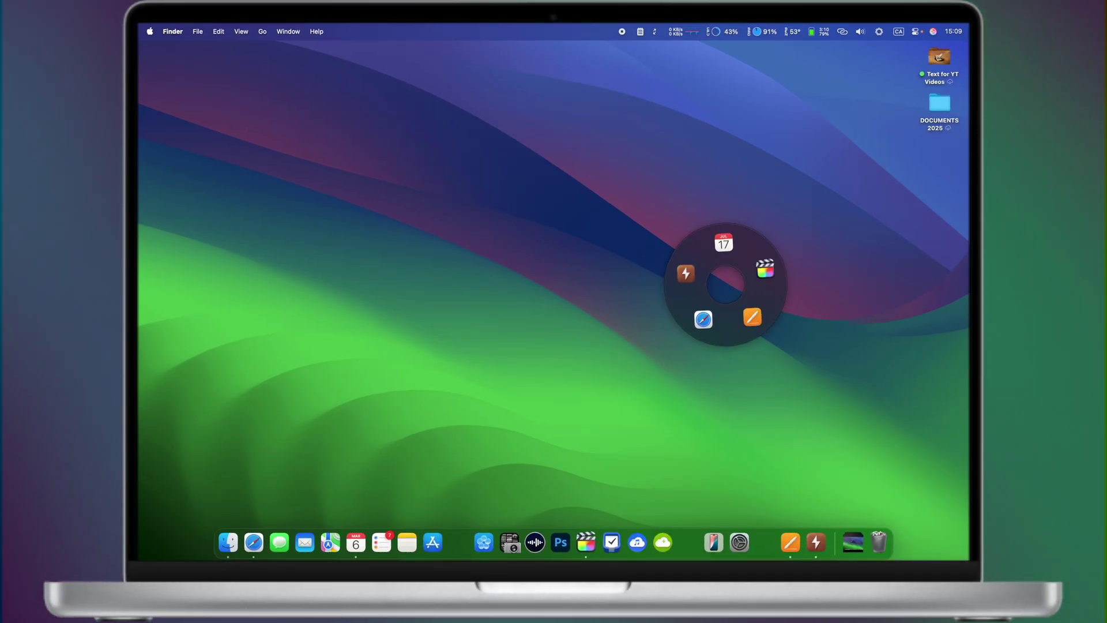
{"action": "left_click", "coordinate": [685, 270]}
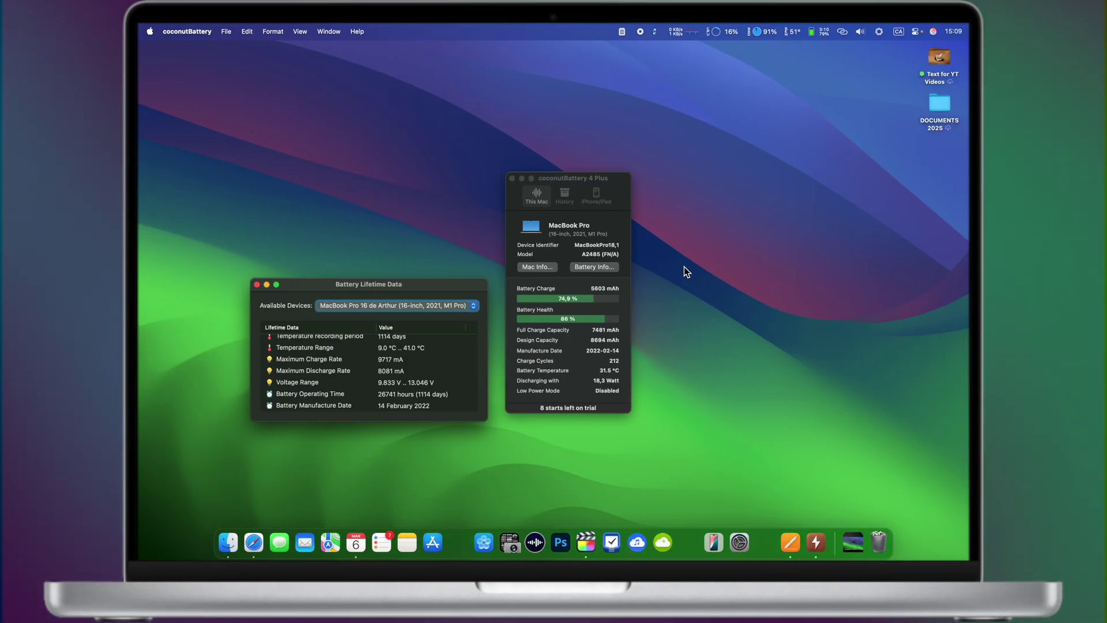
{"action": "key", "text": "alt+space"}
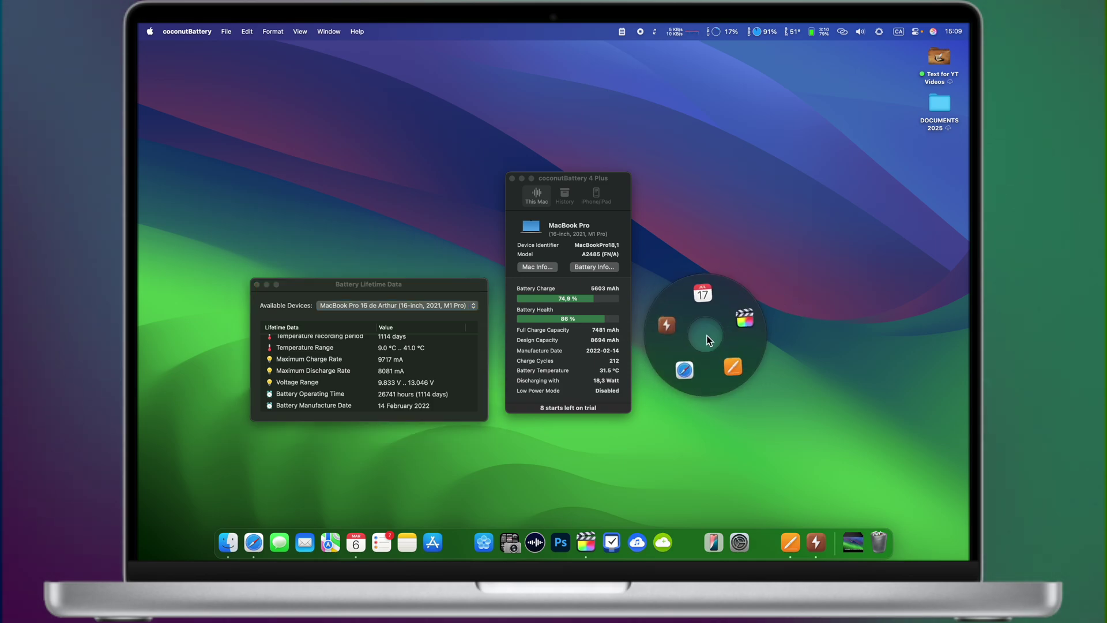
{"action": "left_click", "coordinate": [725, 366]}
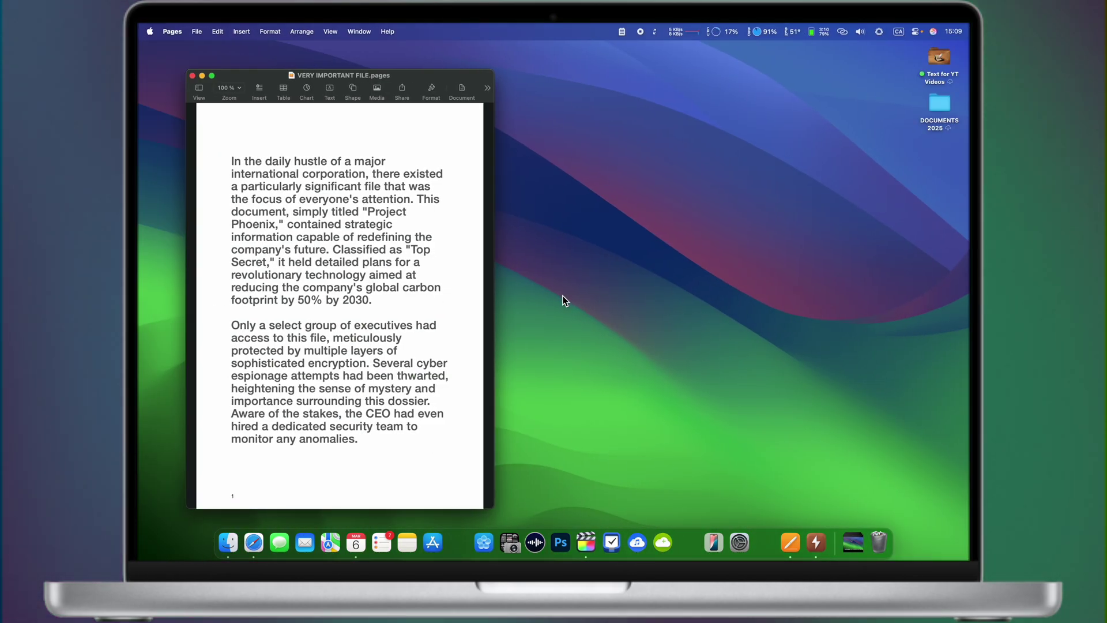
- Close the Battery Lifetime Data window and empty the Trash via the Finder ring
{"action": "key", "text": "alt+space"}
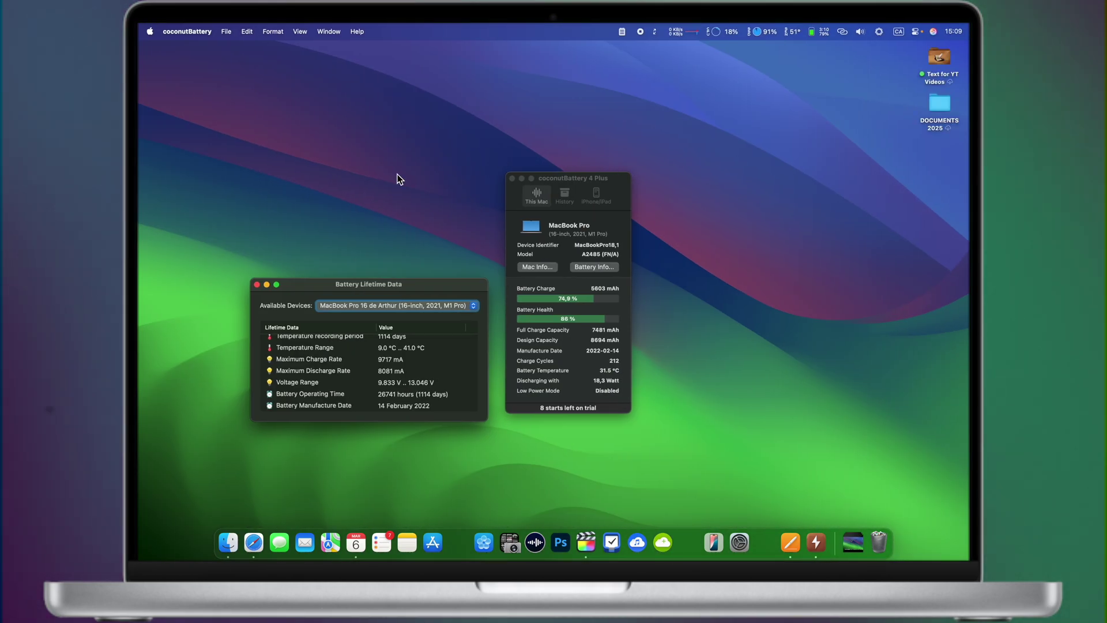
{"action": "left_click", "coordinate": [256, 285]}
{"action": "key", "text": "alt+space"}
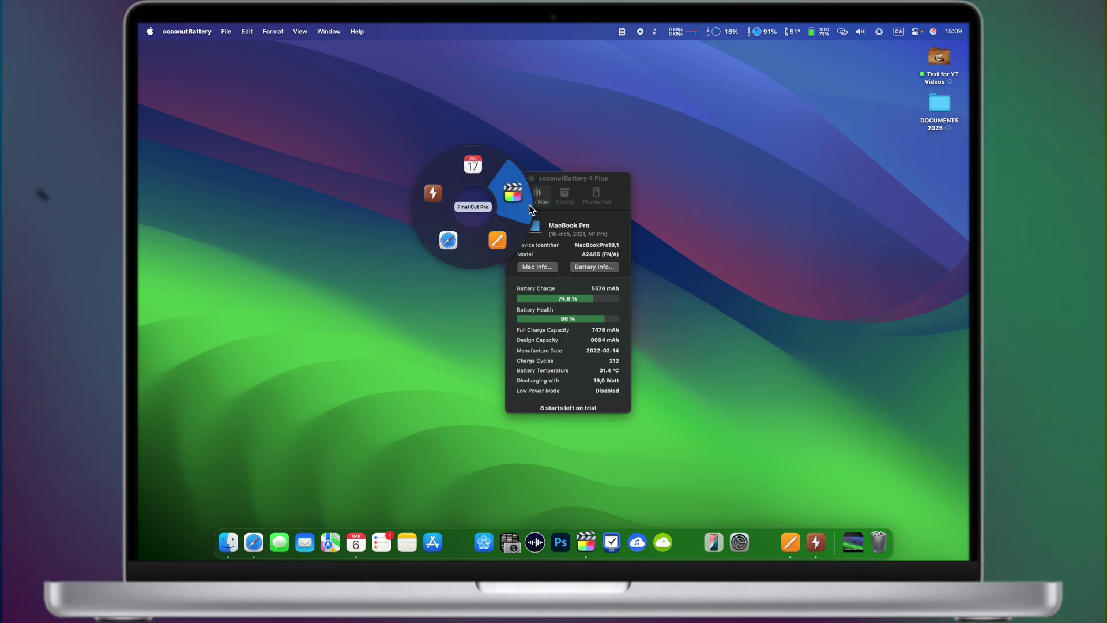
{"action": "left_click", "coordinate": [666, 124]}
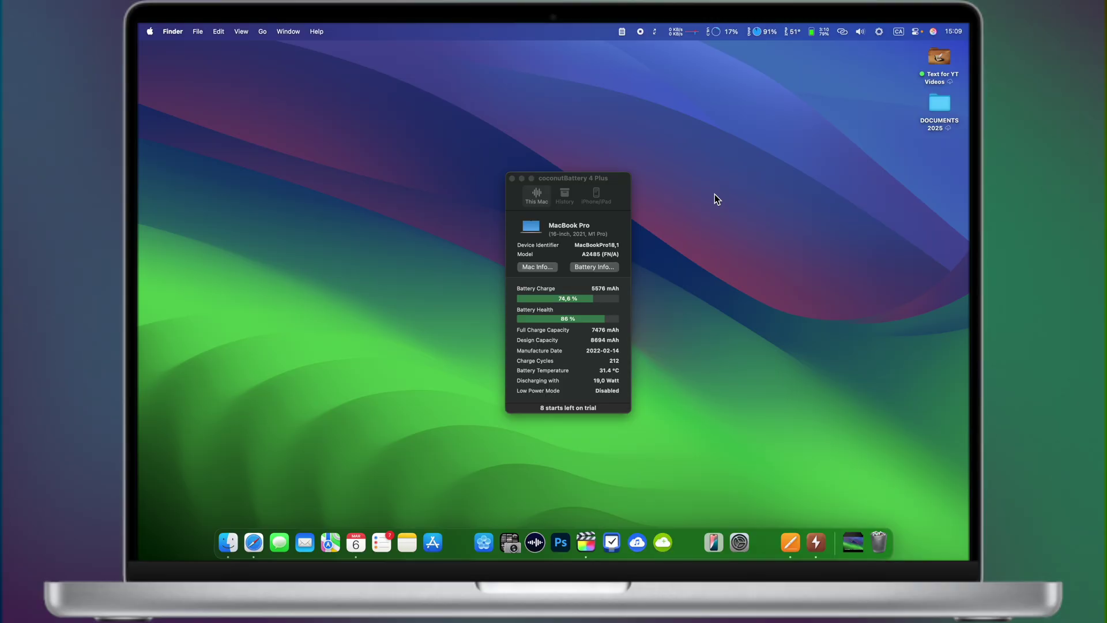
{"action": "key", "text": "alt+space"}
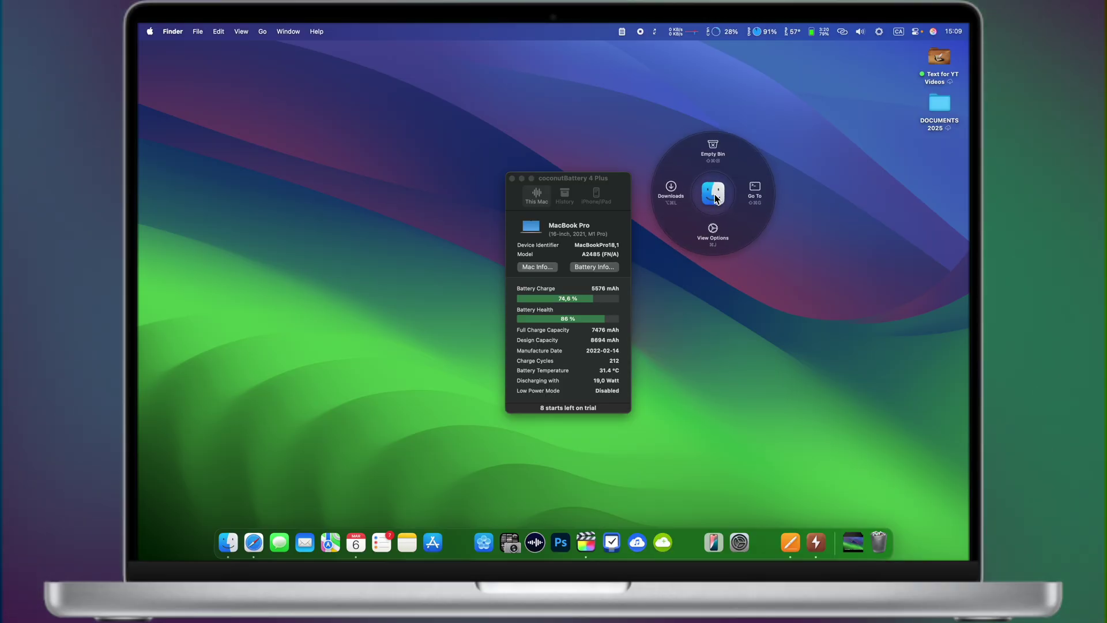
{"action": "left_click", "coordinate": [734, 140]}
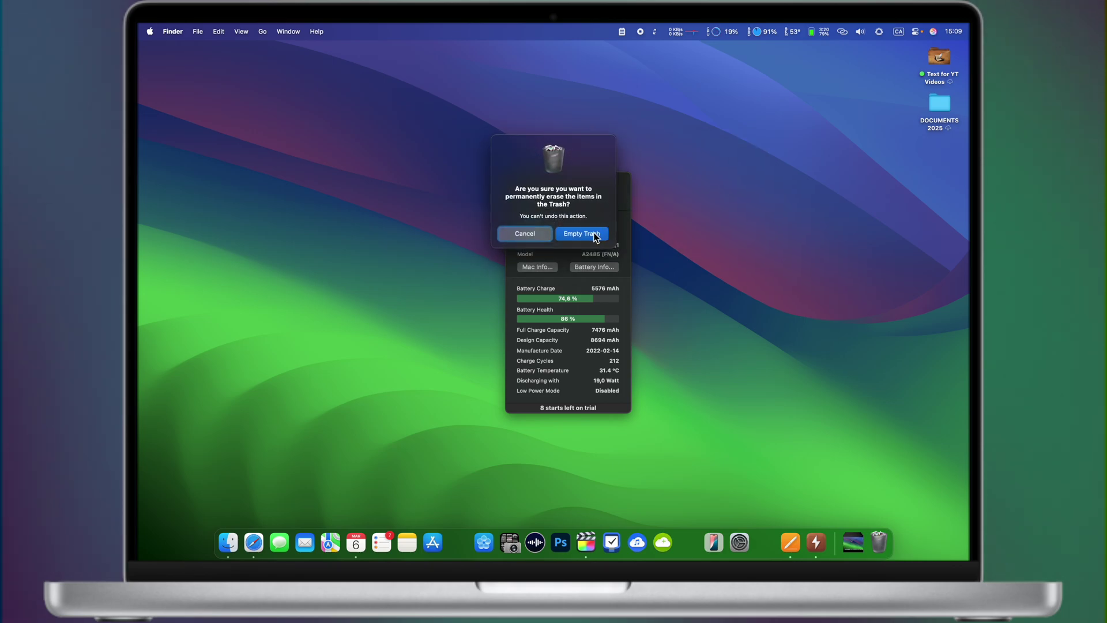
{"action": "left_click", "coordinate": [595, 236]}
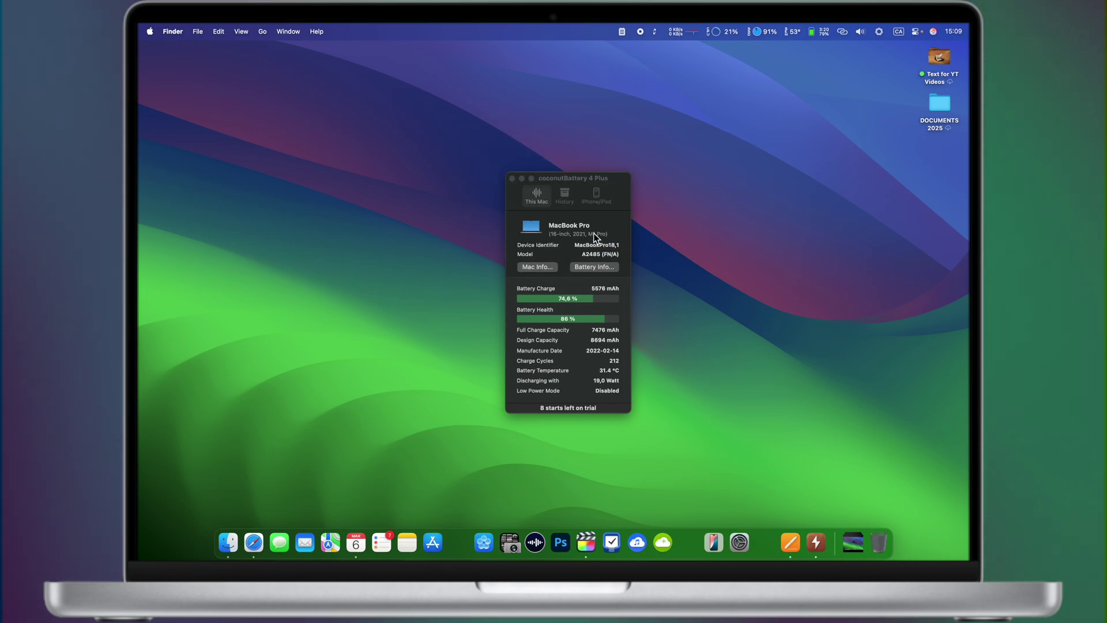
- Close coconutBattery and show Pieoneer's General settings
{"action": "left_click", "coordinate": [512, 179]}
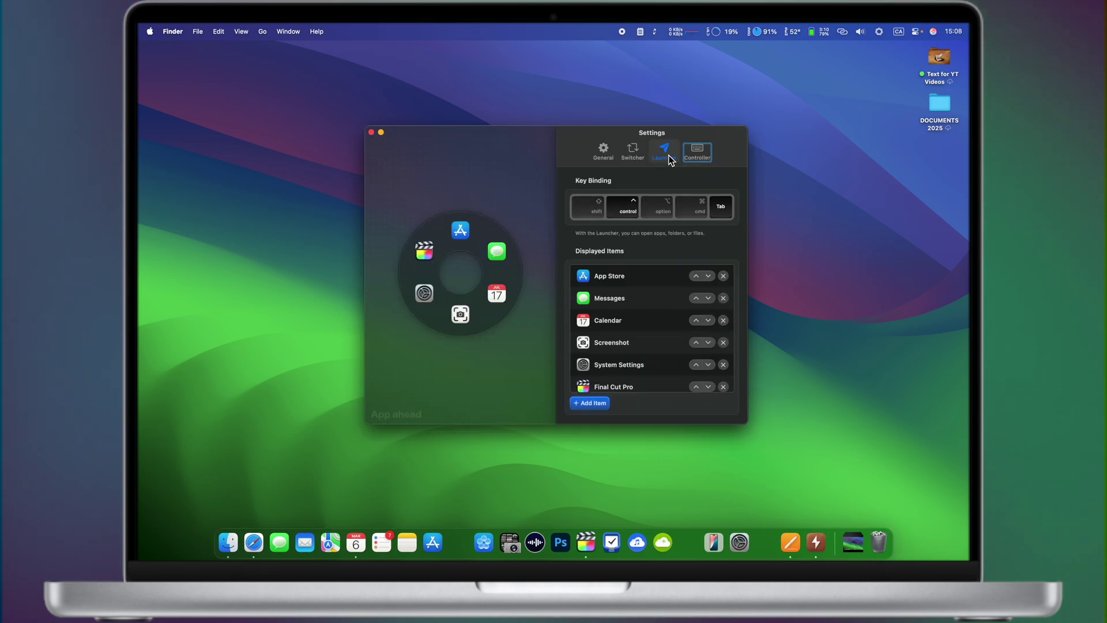
{"action": "left_click", "coordinate": [624, 160]}
{"action": "left_click", "coordinate": [603, 158]}
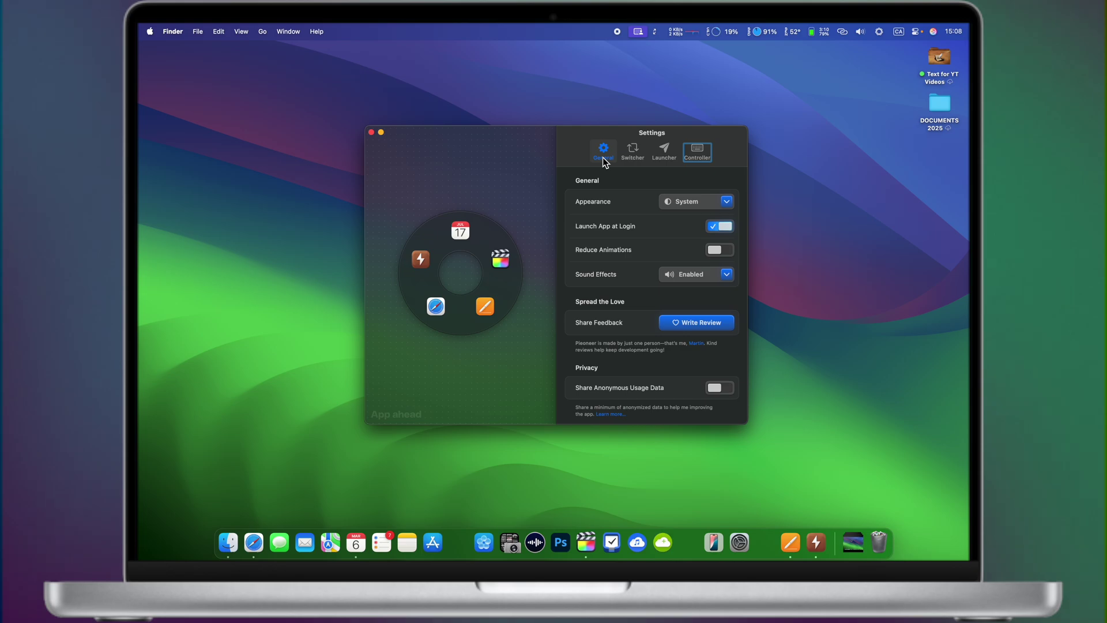
- Close Pieoneer Settings, then middle-click to show the Finder ring and launcher ring
{"action": "left_click", "coordinate": [371, 134]}
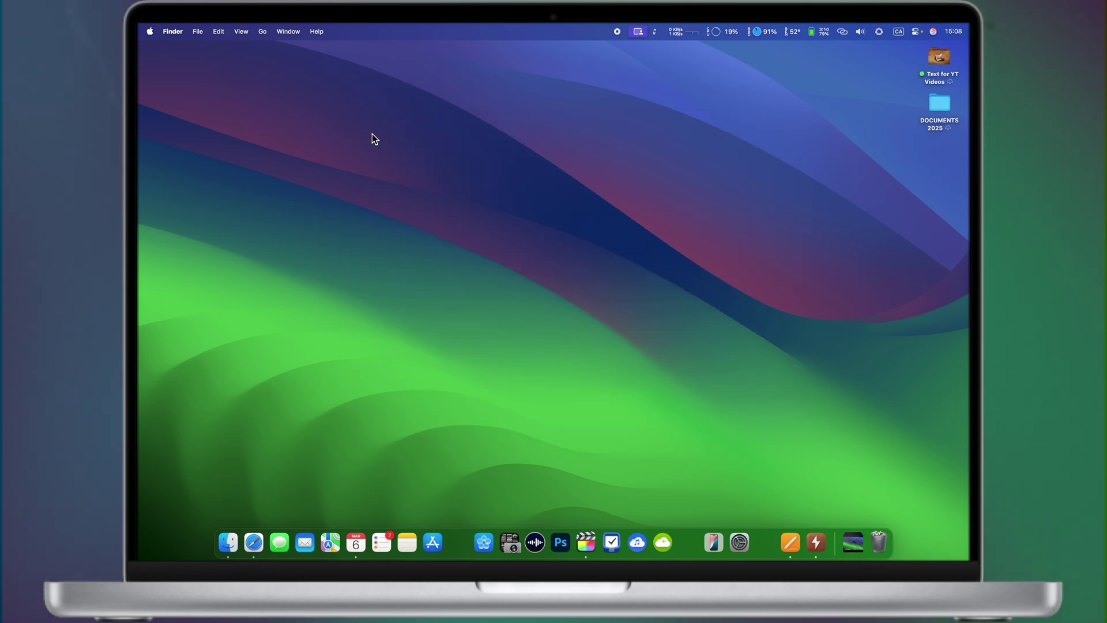
{"action": "middle_click", "coordinate": [372, 133]}
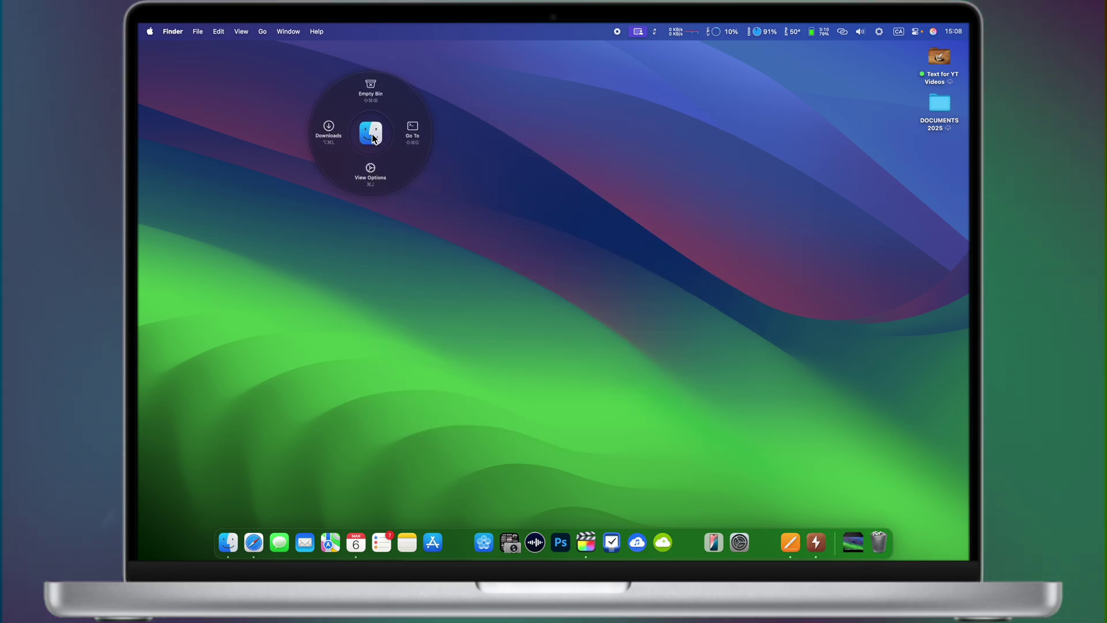
{"action": "left_click", "coordinate": [503, 182]}
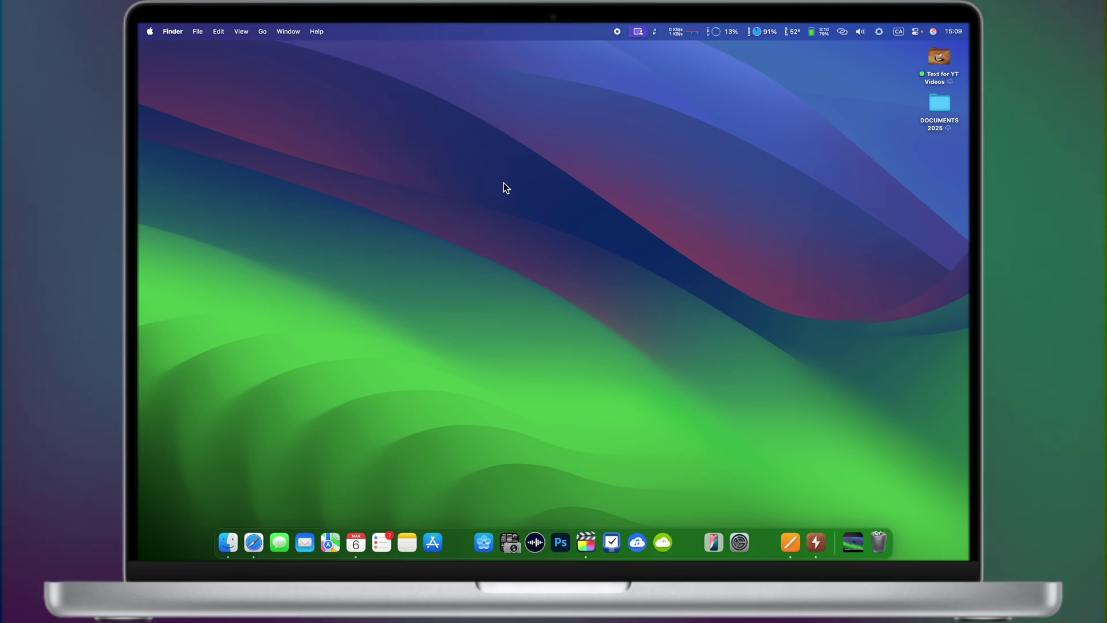
{"action": "middle_click", "coordinate": [503, 188]}
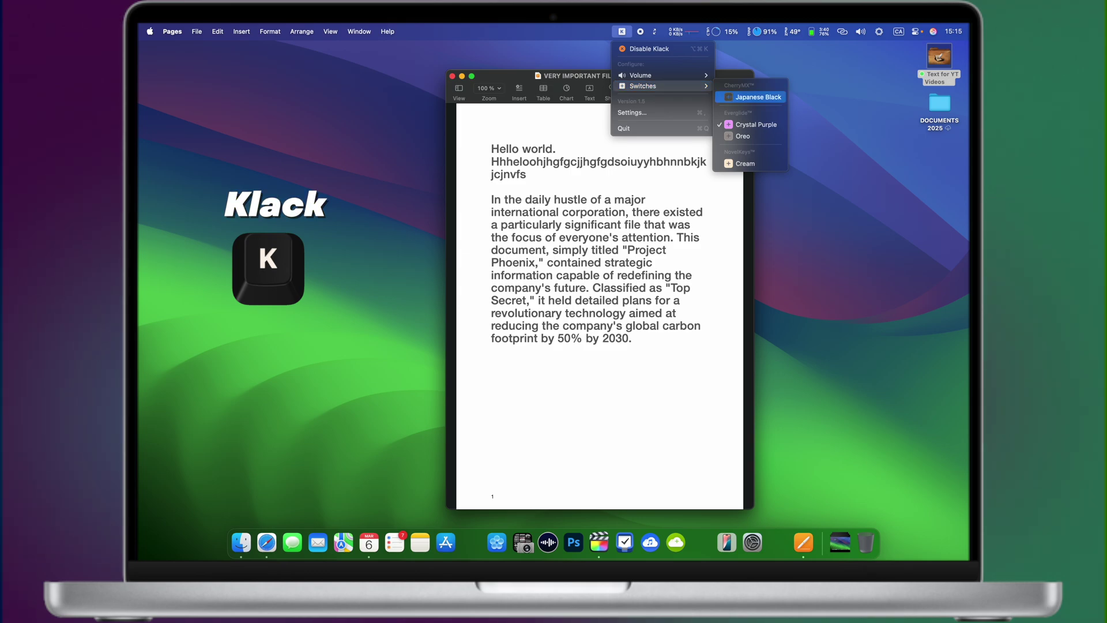
- Choose Klack's Japanese Black switch sound and set the key volume to Soft
{"action": "left_click", "coordinate": [758, 97]}
{"action": "left_click", "coordinate": [621, 31]}
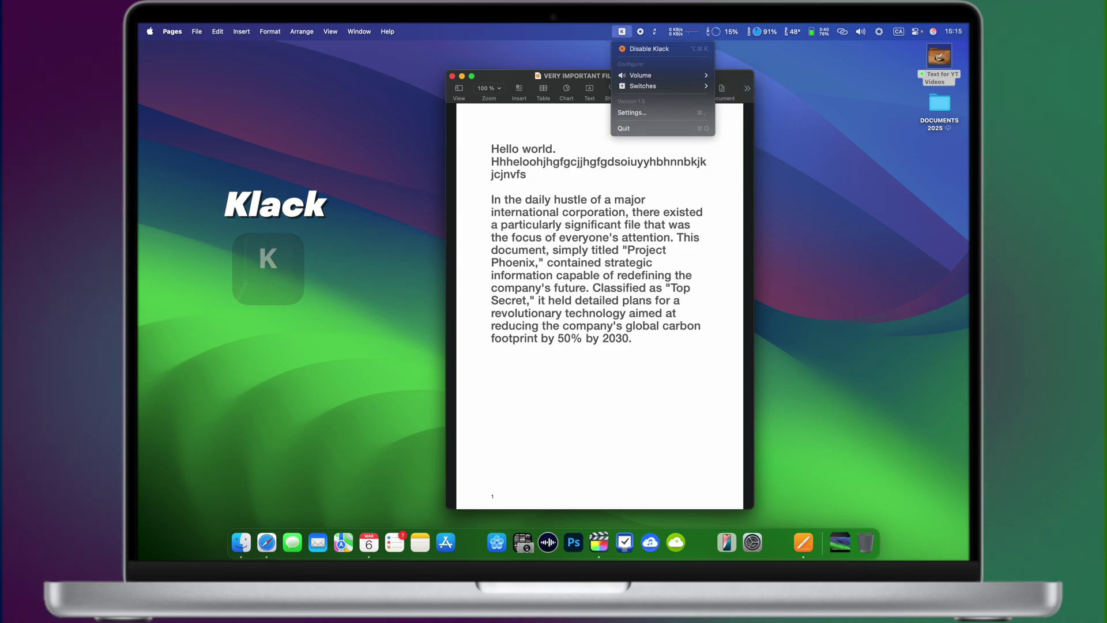
{"action": "left_click", "coordinate": [730, 75]}
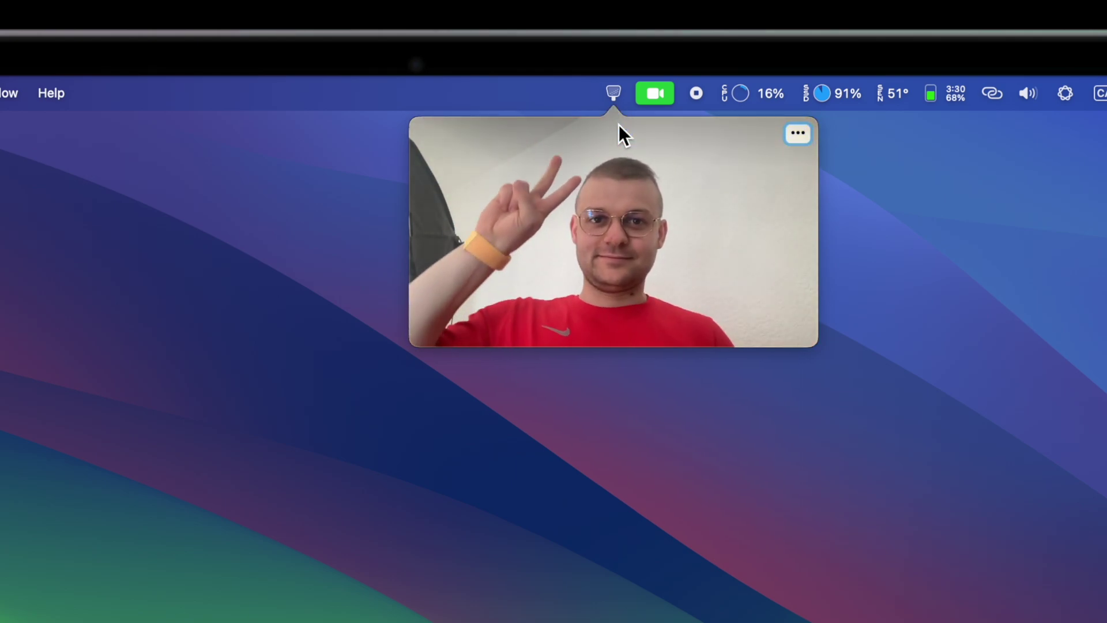
- Toggle Hand Mirror's camera off and back on, then show the live webcam preview
{"action": "left_click", "coordinate": [617, 89]}
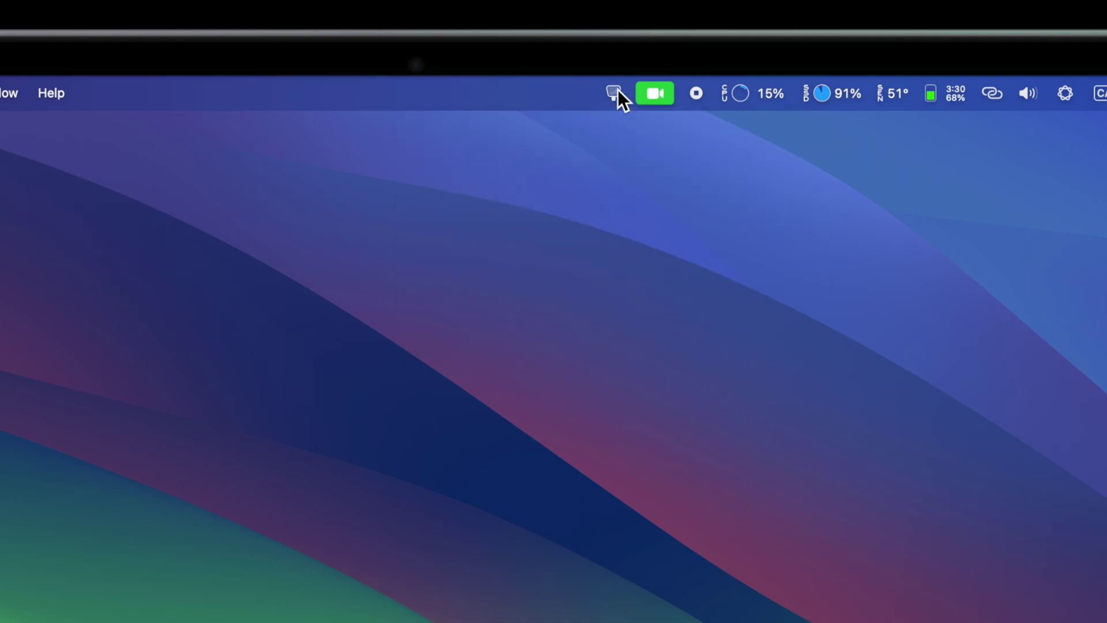
{"action": "left_click", "coordinate": [617, 89]}
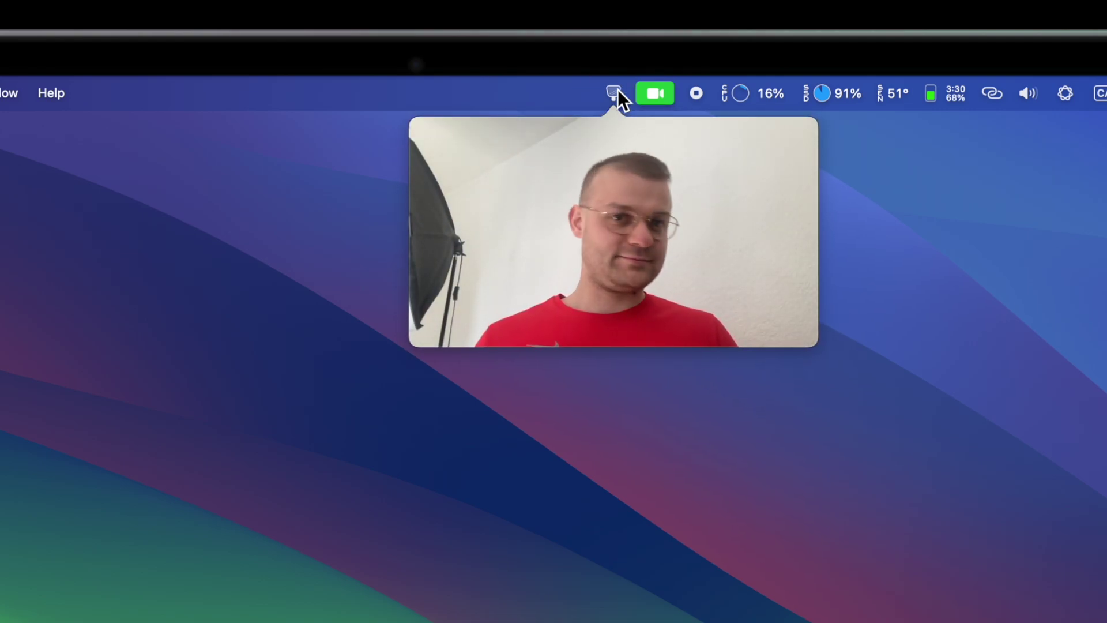
{"action": "left_click", "coordinate": [617, 89]}
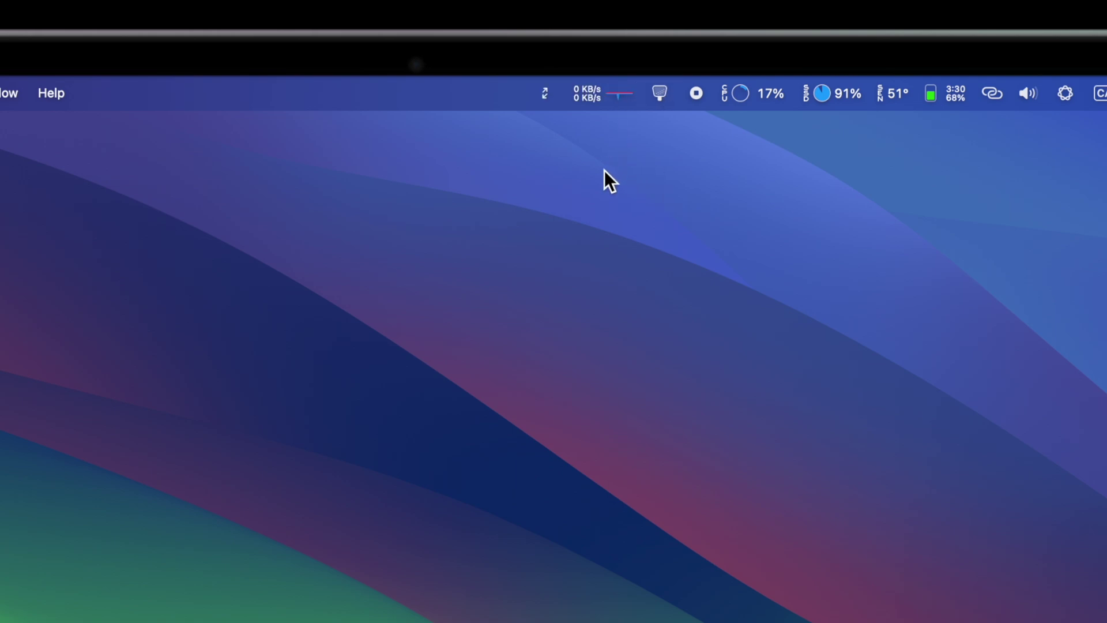
{"action": "left_click", "coordinate": [662, 89]}
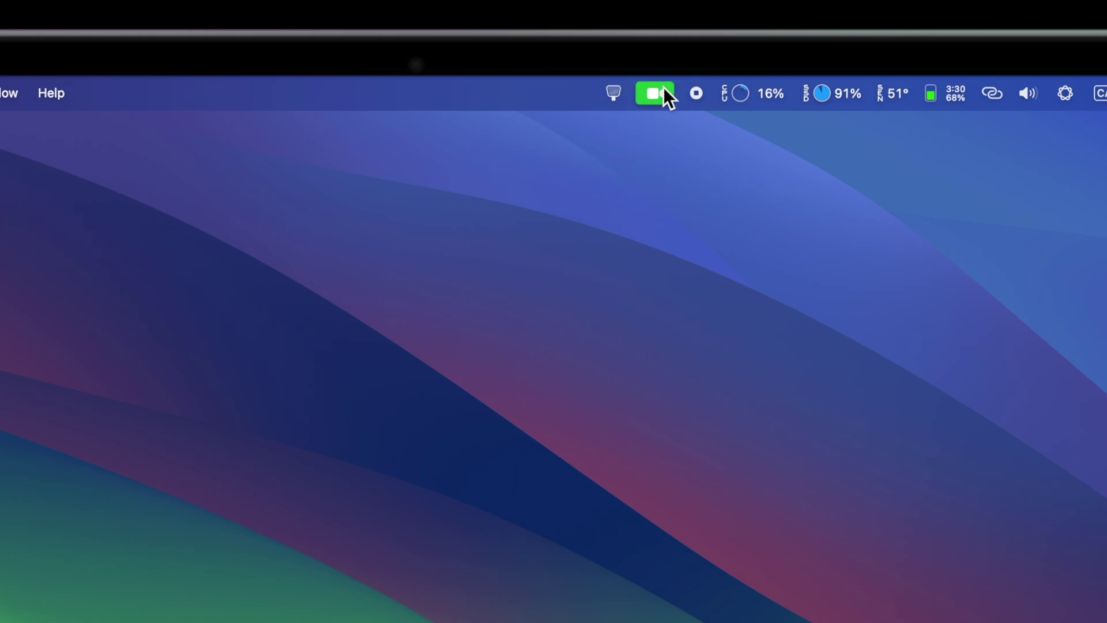
{"action": "left_click", "coordinate": [621, 88]}
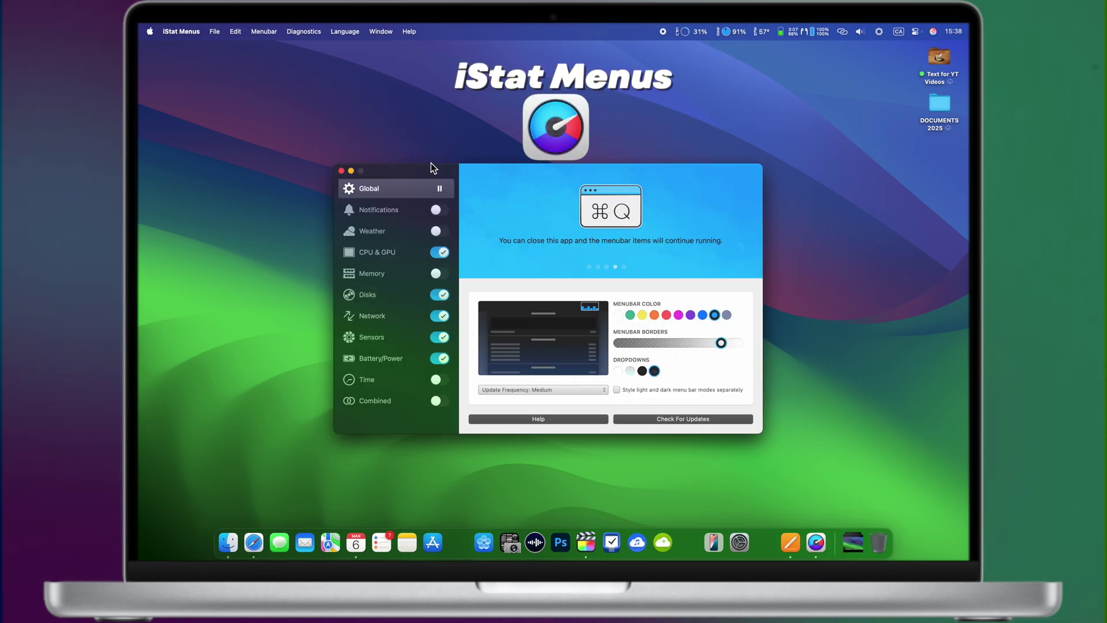
{"action": "left_click", "coordinate": [698, 35]}
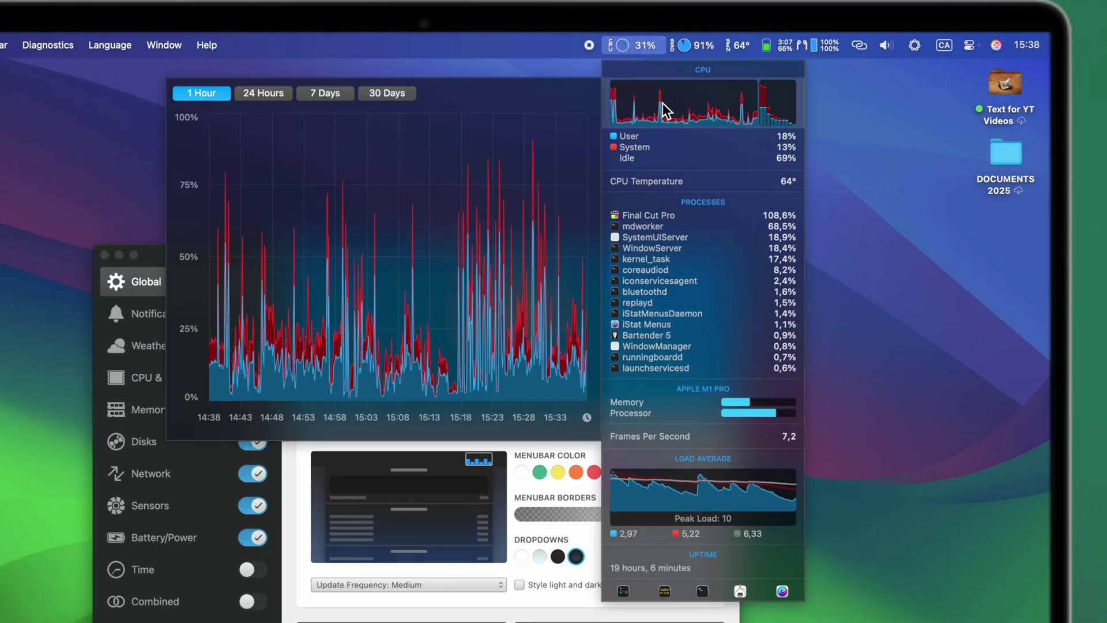
{"action": "left_click", "coordinate": [388, 97]}
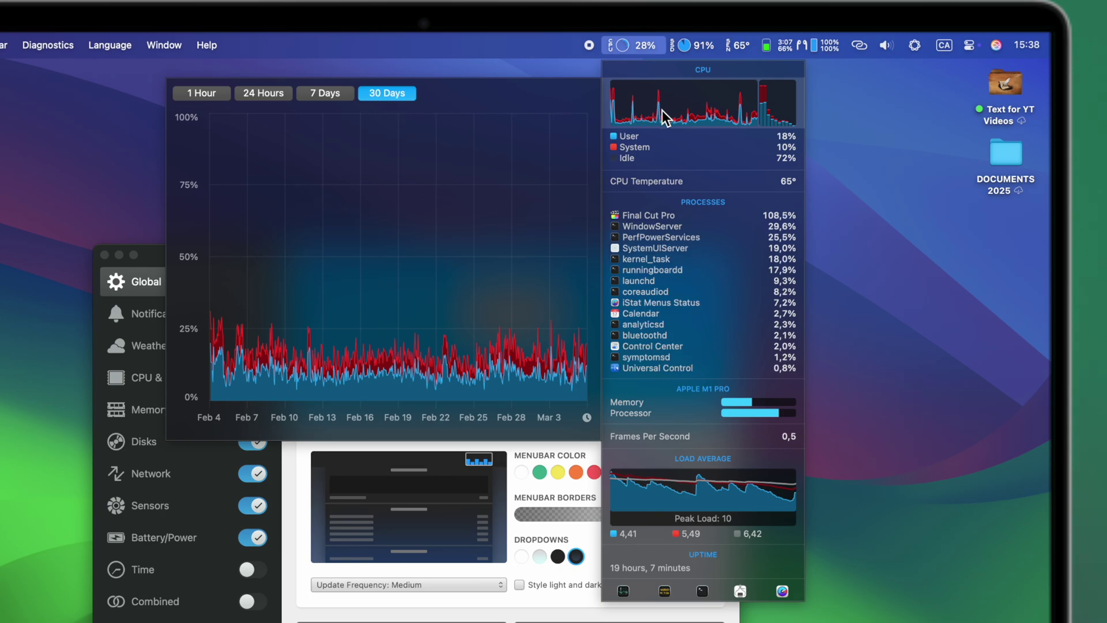
{"action": "mouse_move", "coordinate": [739, 45]}
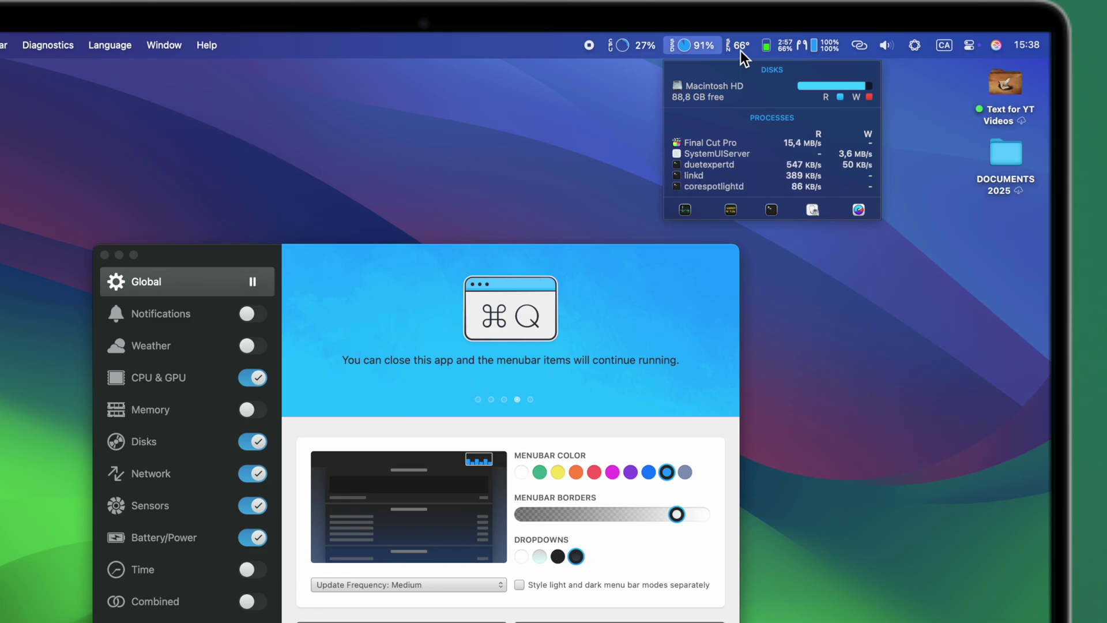
{"action": "mouse_move", "coordinate": [779, 132]}
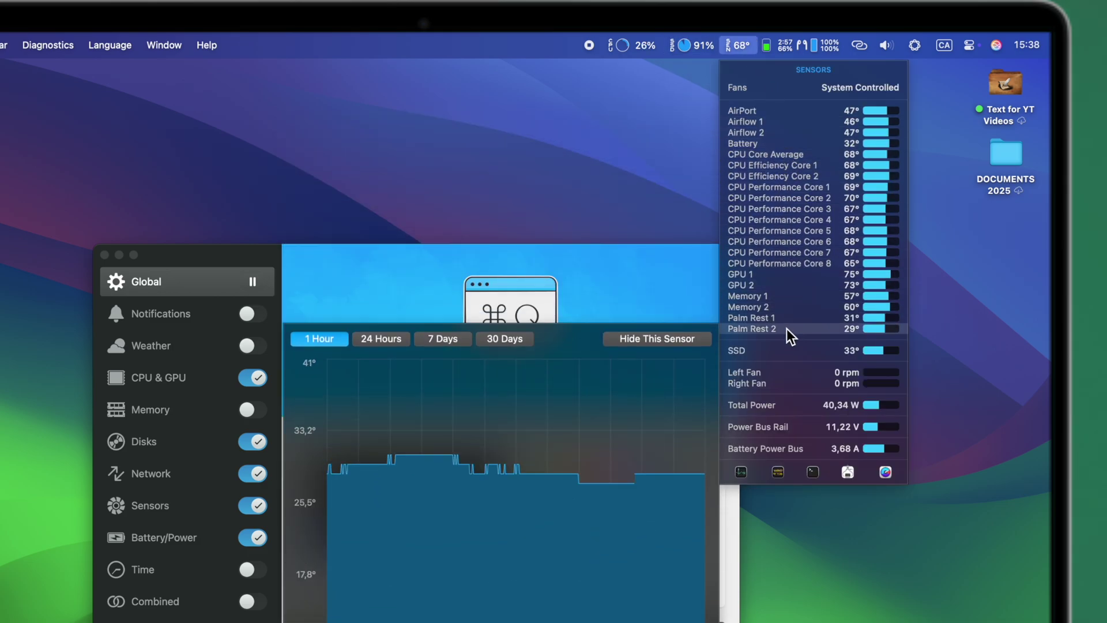
{"action": "mouse_move", "coordinate": [778, 351]}
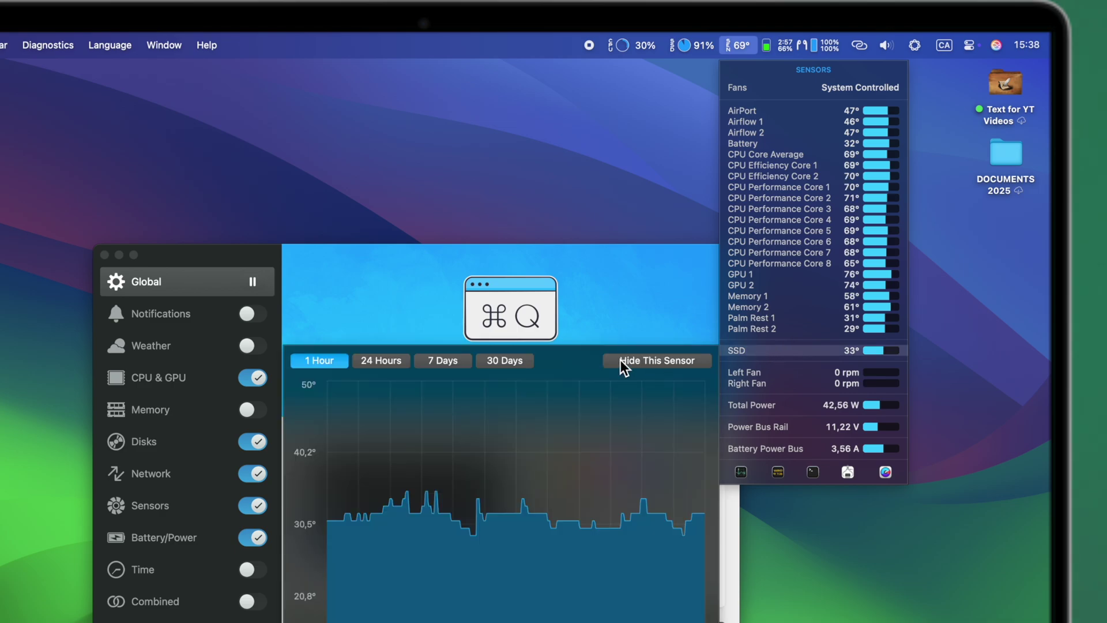
{"action": "left_click", "coordinate": [517, 364]}
{"action": "mouse_move", "coordinate": [813, 404]}
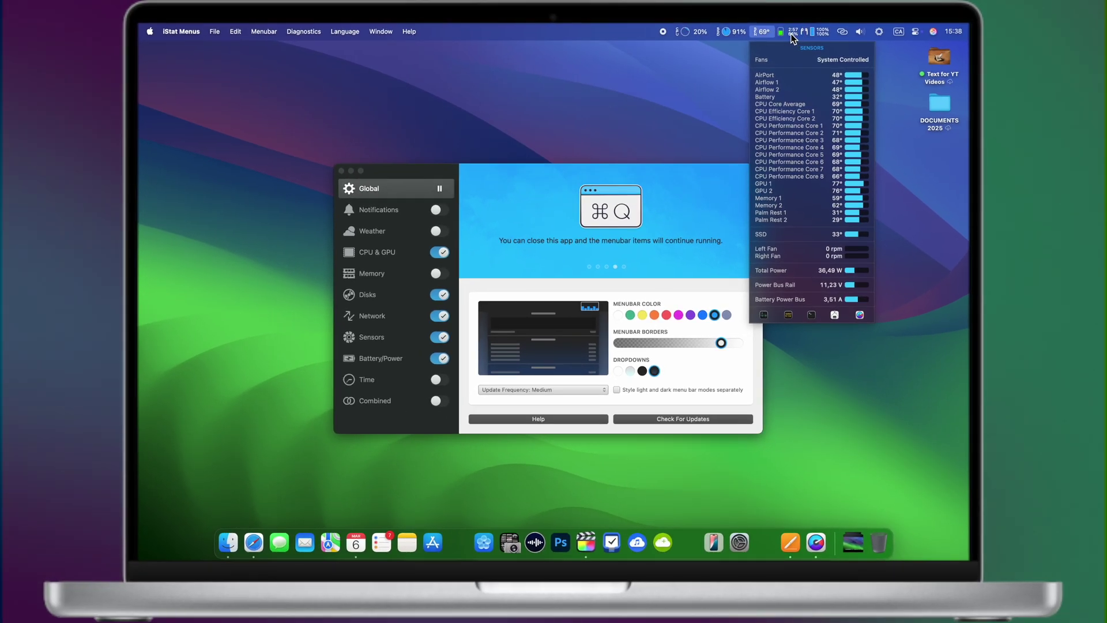
{"action": "left_click", "coordinate": [794, 33]}
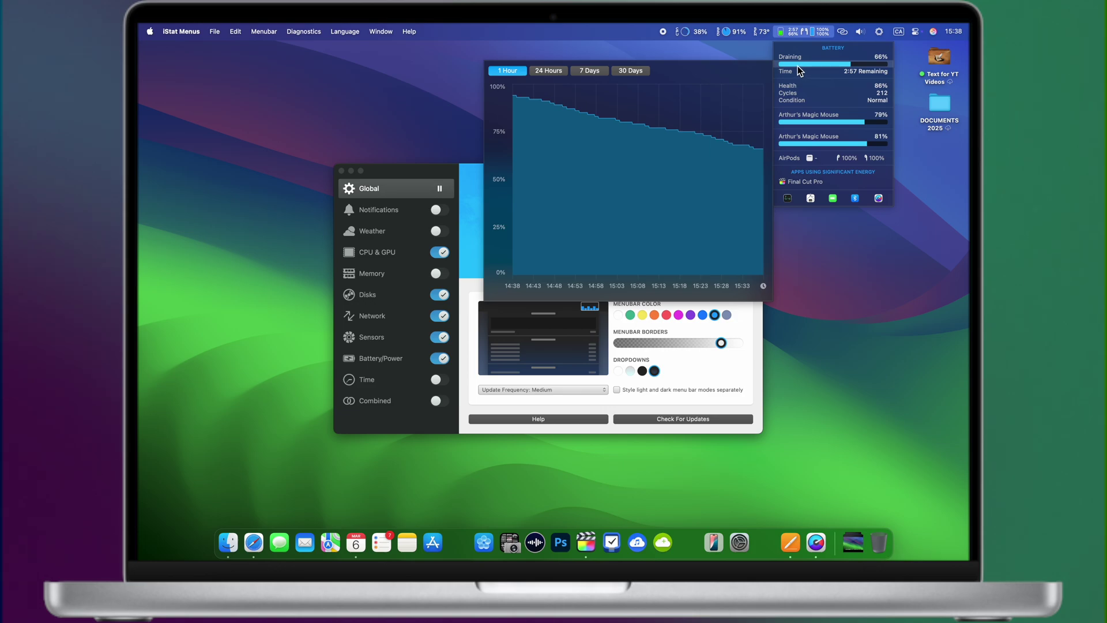
{"action": "left_click", "coordinate": [625, 73]}
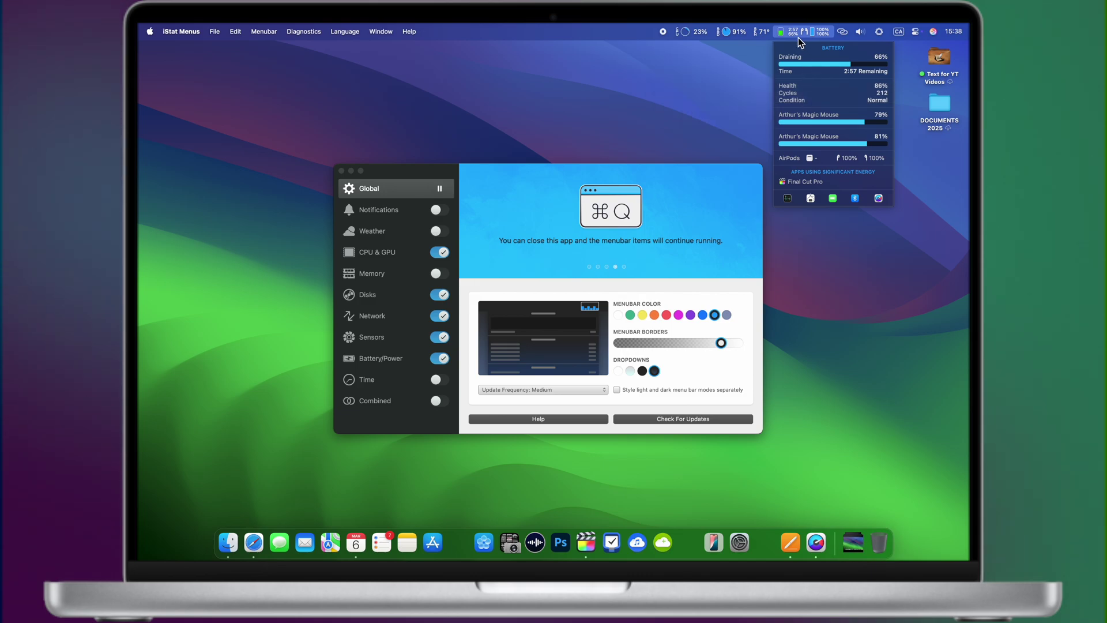
- Browse iStat Menus' CPU & GPU, Memory, Disks, Network, Sensors and Battery settings
{"action": "left_click", "coordinate": [373, 211]}
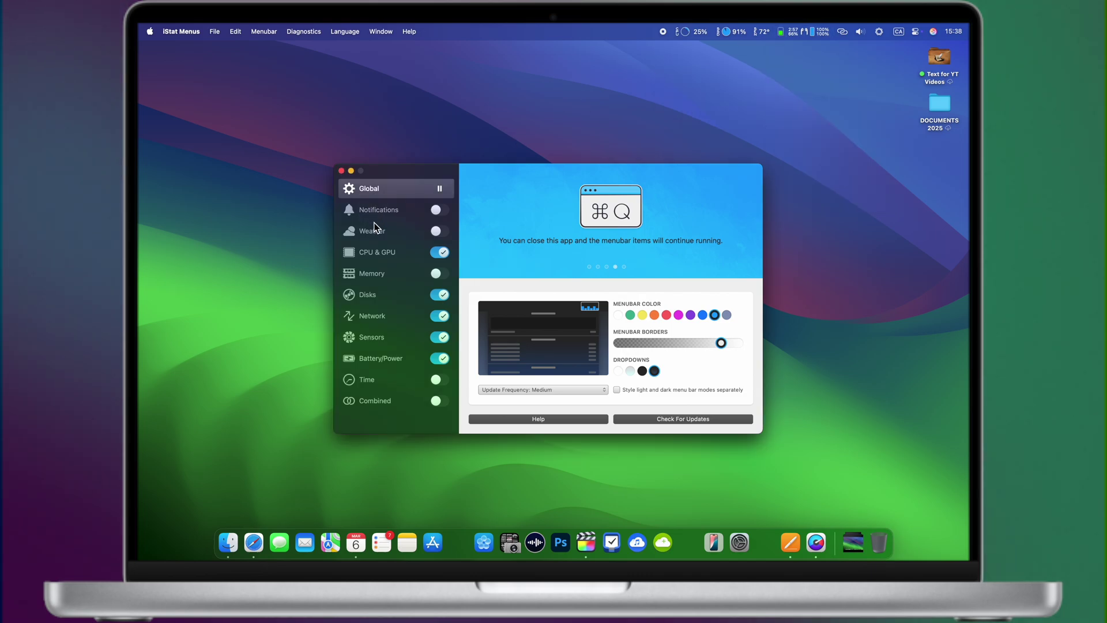
{"action": "left_click", "coordinate": [376, 252]}
{"action": "left_click", "coordinate": [386, 278]}
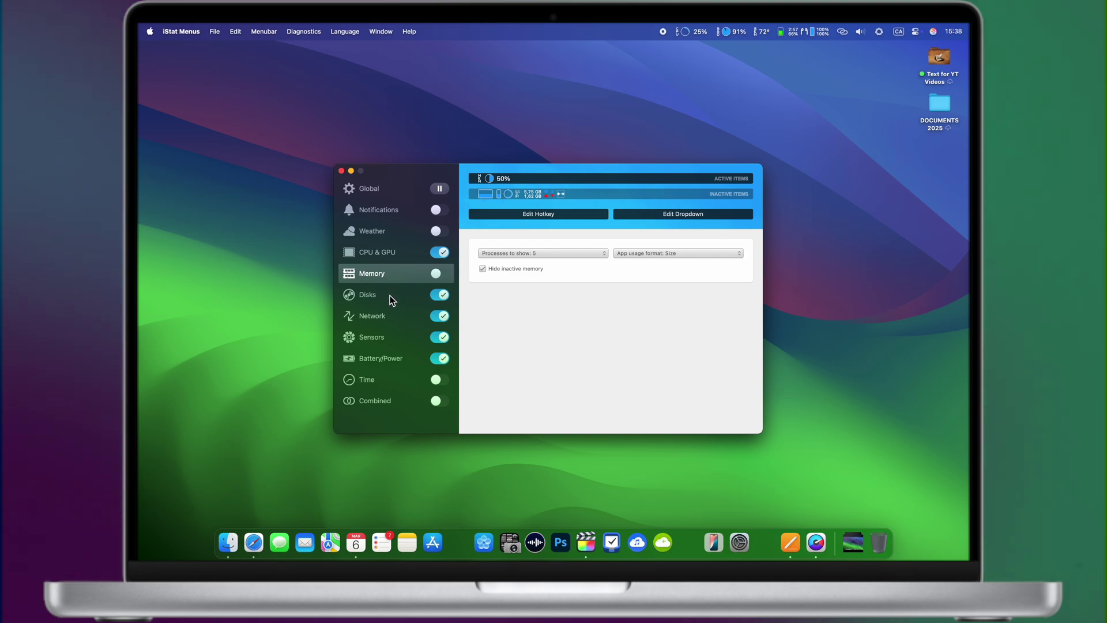
{"action": "left_click", "coordinate": [390, 295]}
{"action": "left_click", "coordinate": [390, 314]}
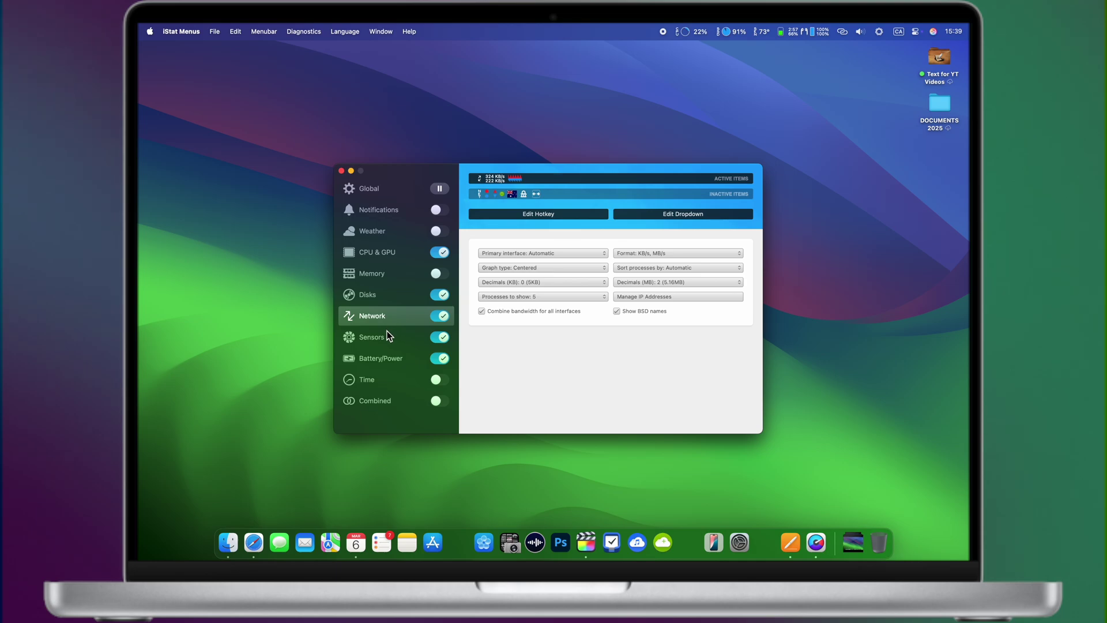
{"action": "left_click", "coordinate": [389, 337]}
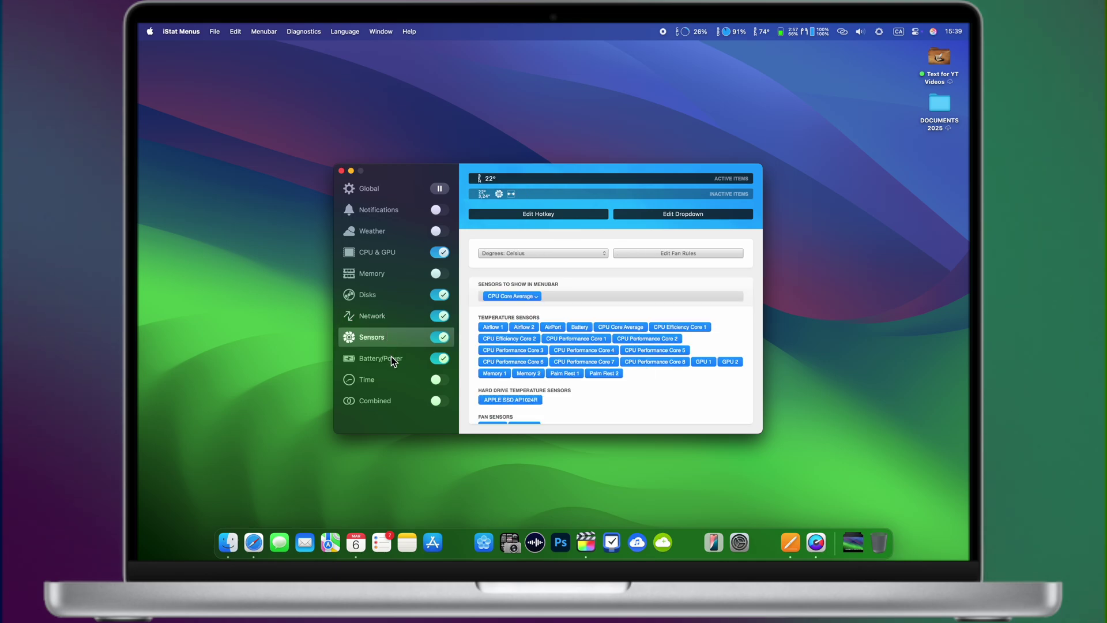
{"action": "left_click", "coordinate": [393, 361]}
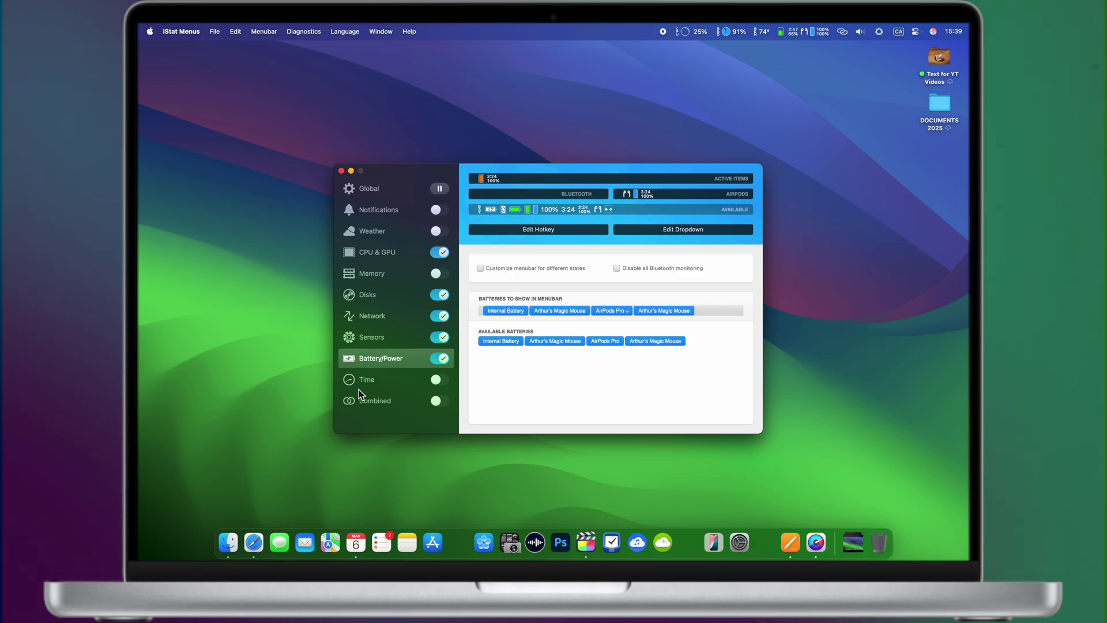
- Make the CPU graph an active menu bar item and view CPU usage details
{"action": "left_click", "coordinate": [392, 252]}
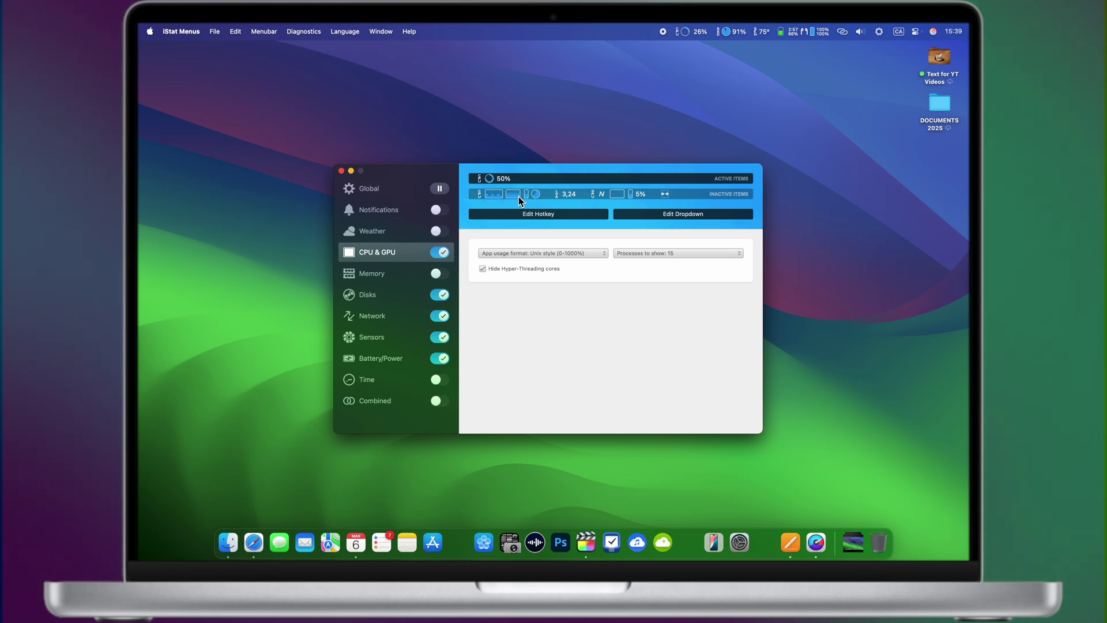
{"action": "mouse_move", "coordinate": [507, 196]}
{"action": "left_mouse_down"}
{"action": "mouse_move", "coordinate": [493, 184]}
{"action": "mouse_move", "coordinate": [490, 194]}
{"action": "left_mouse_up"}
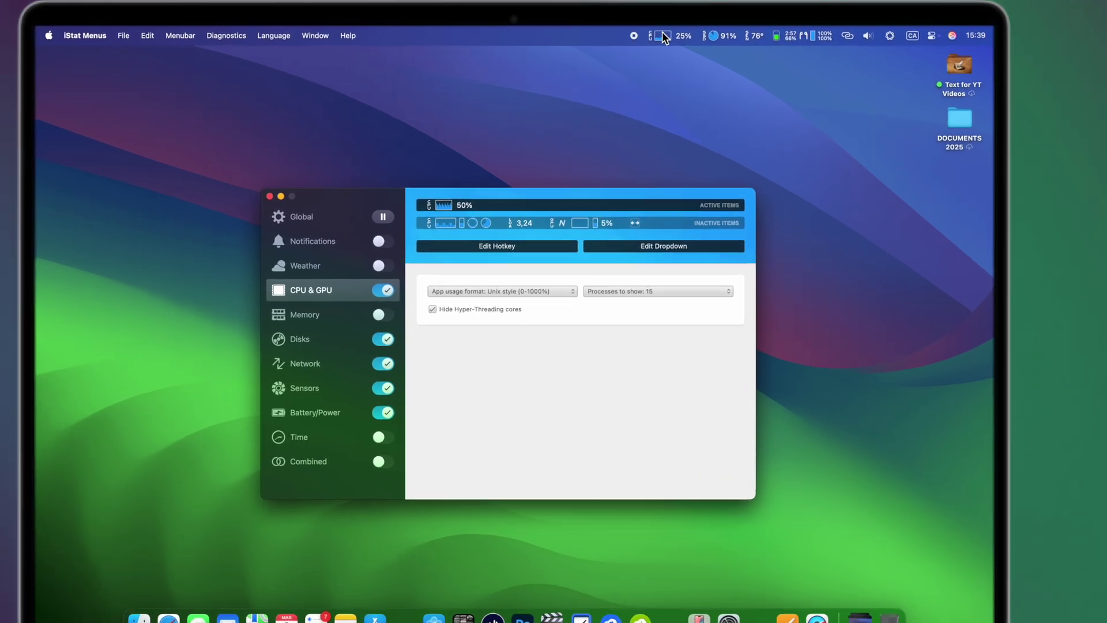
{"action": "left_click", "coordinate": [662, 36]}
{"action": "mouse_move", "coordinate": [674, 102]}
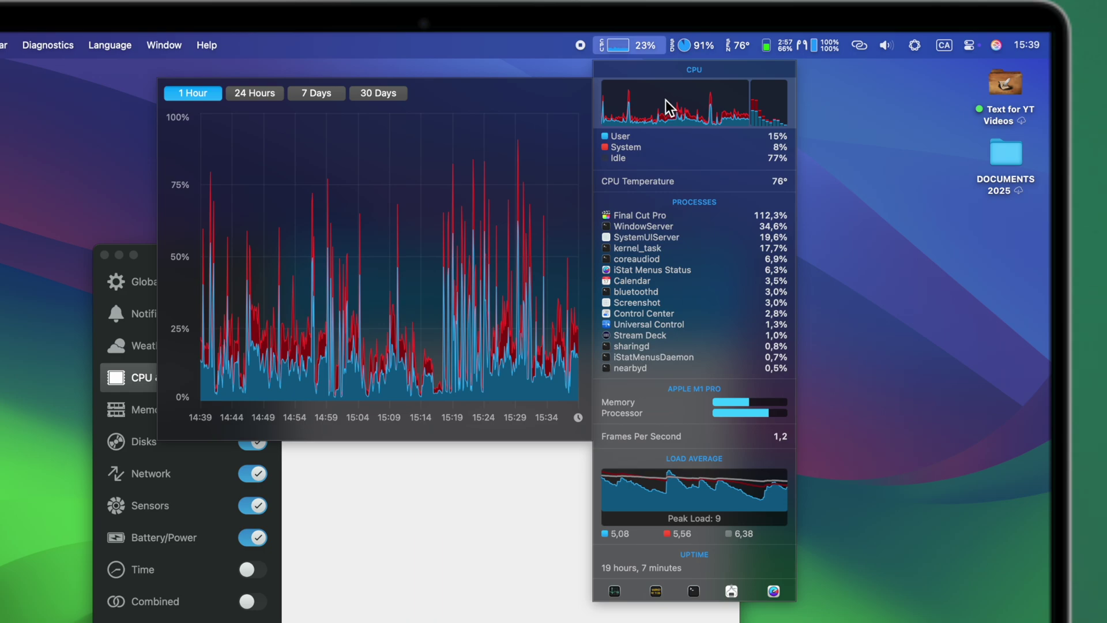
- Check the battery and sensor temperature menus, then go to iStat Menus' Global settings
{"action": "left_click", "coordinate": [772, 49]}
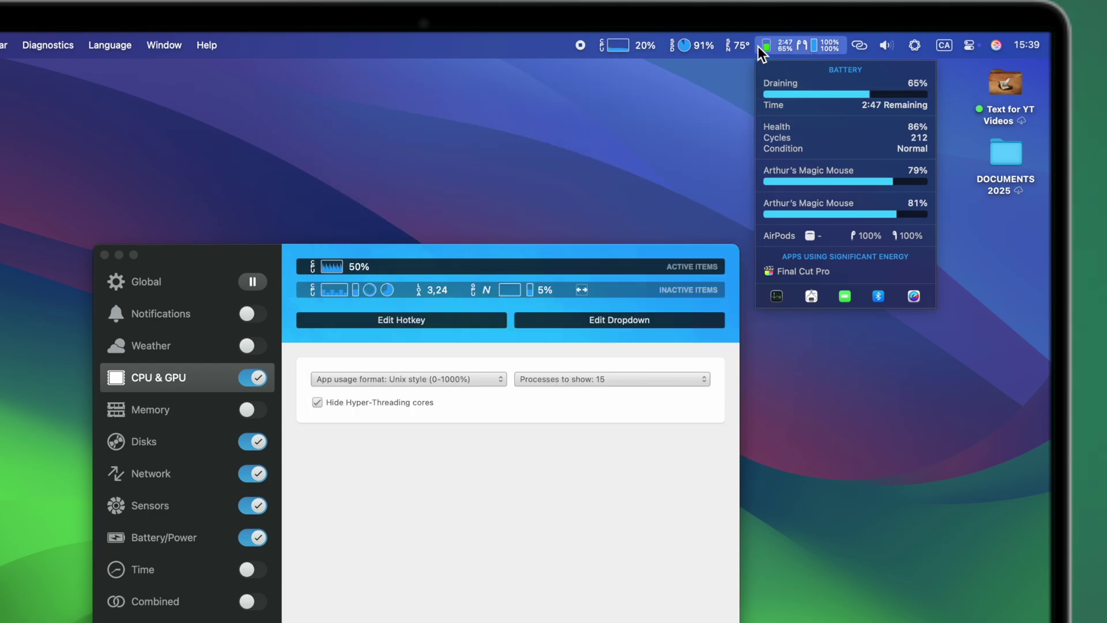
{"action": "left_click", "coordinate": [745, 44]}
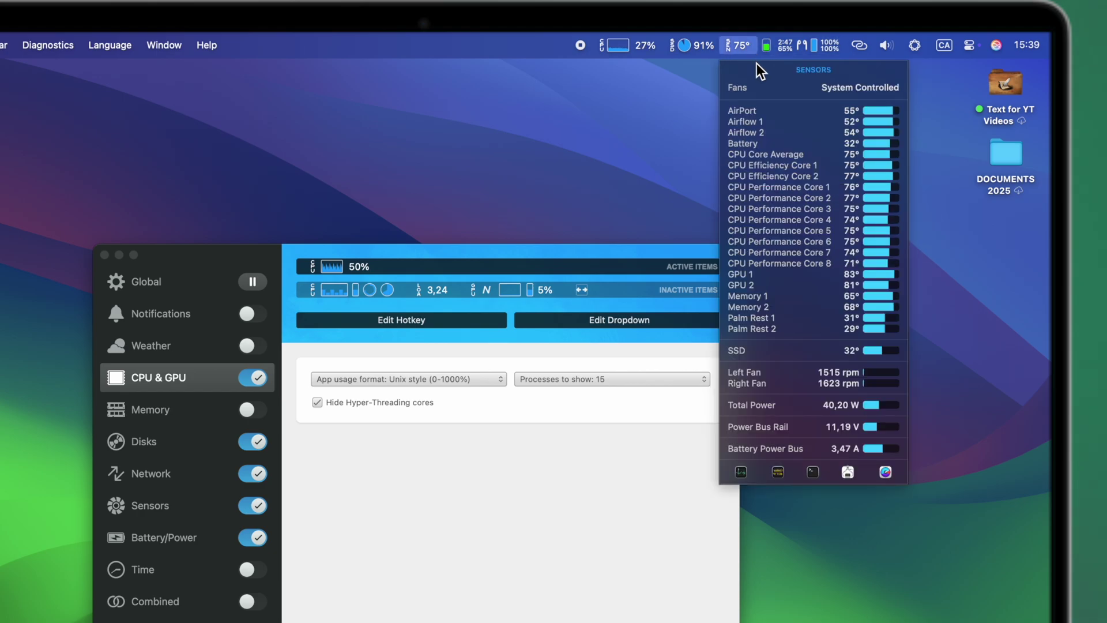
{"action": "mouse_move", "coordinate": [779, 110]}
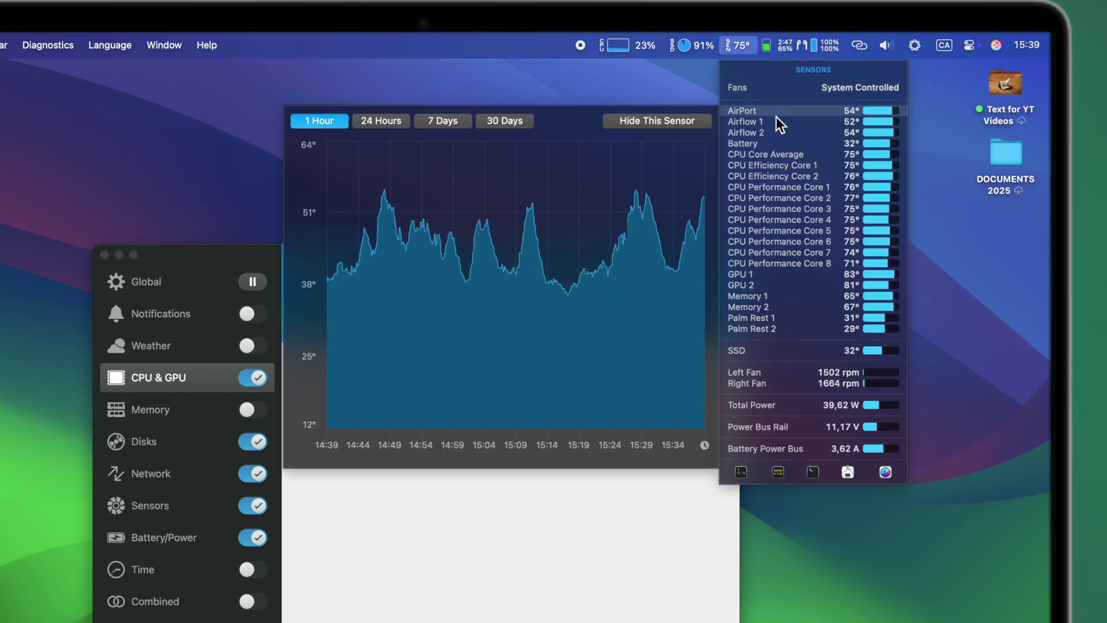
{"action": "left_click", "coordinate": [786, 43]}
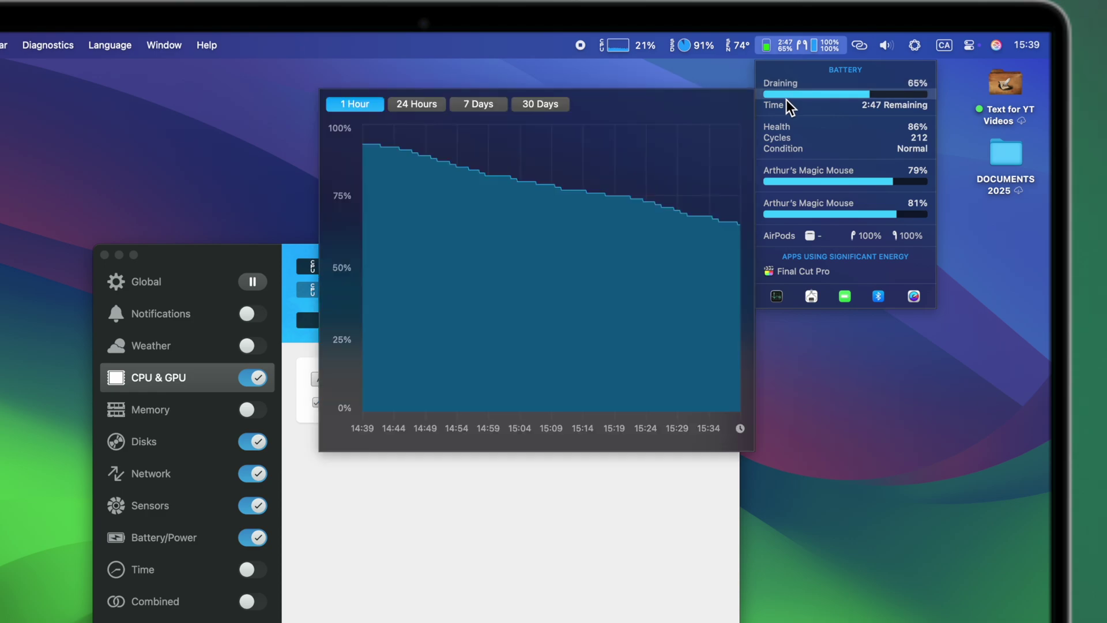
{"action": "mouse_move", "coordinate": [845, 83]}
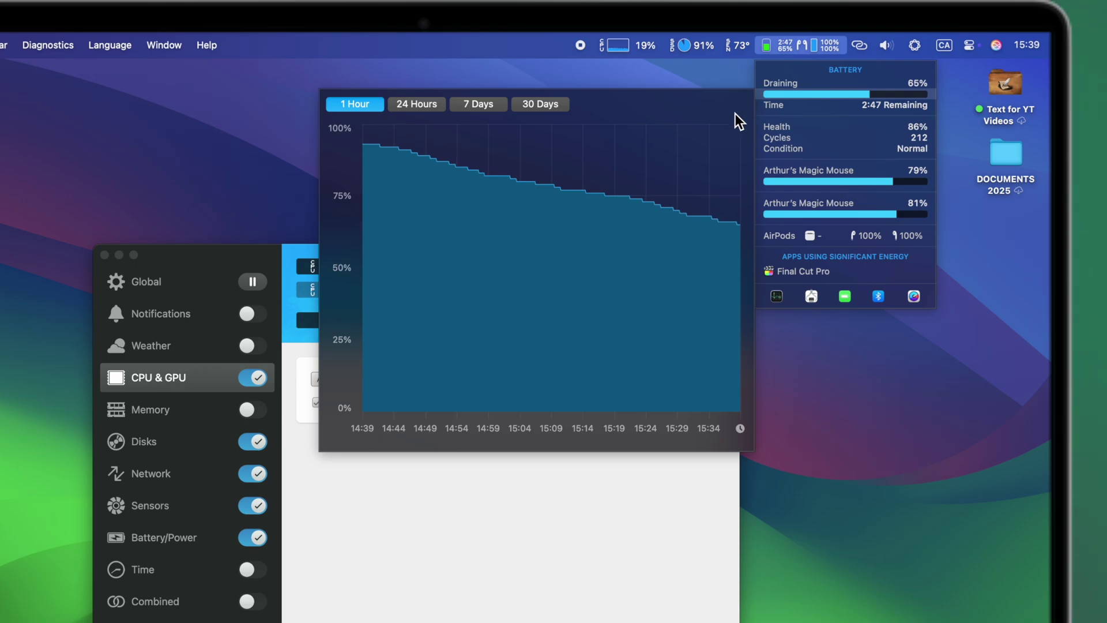
{"action": "left_click", "coordinate": [230, 246]}
{"action": "left_click", "coordinate": [200, 288]}
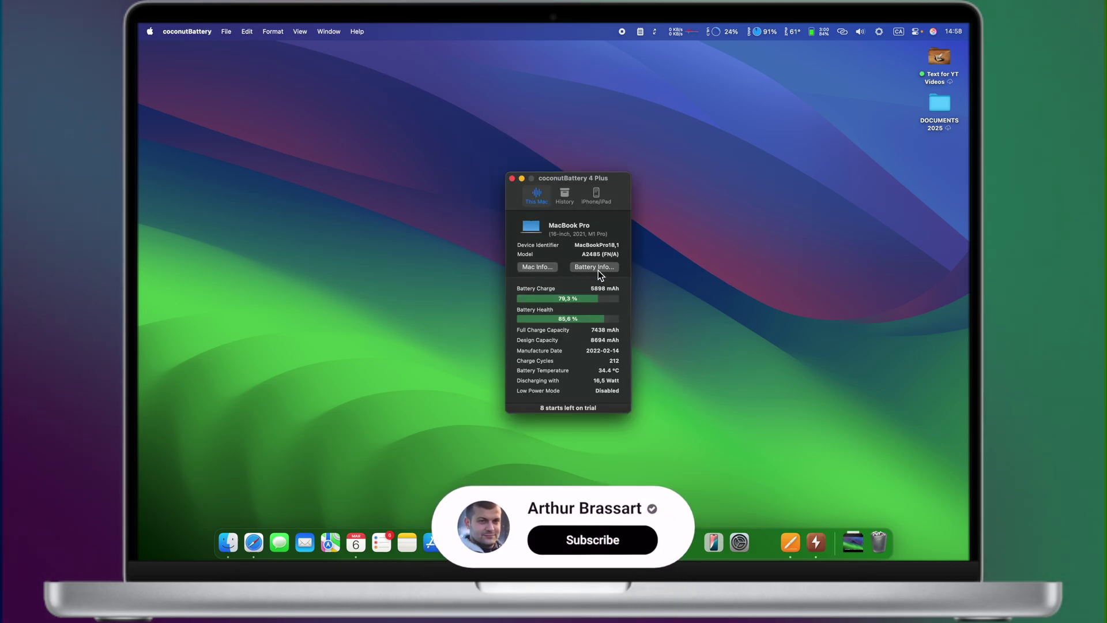
- View coconutBattery's battery info and lifetime data, then open iStat Menus' battery menu
{"action": "left_click", "coordinate": [597, 270]}
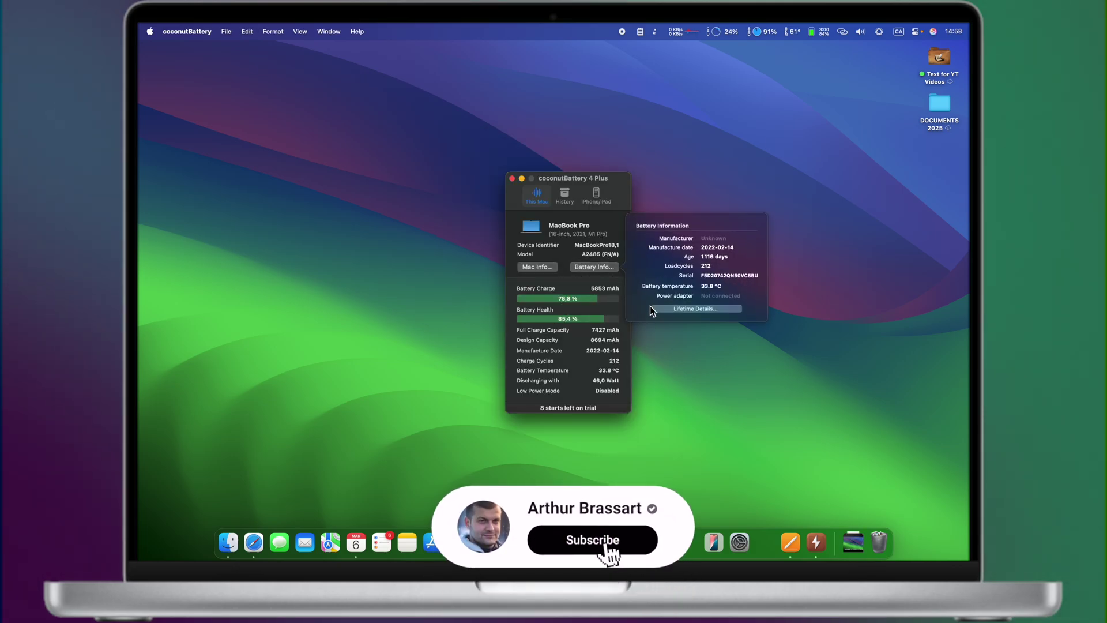
{"action": "left_click", "coordinate": [680, 308]}
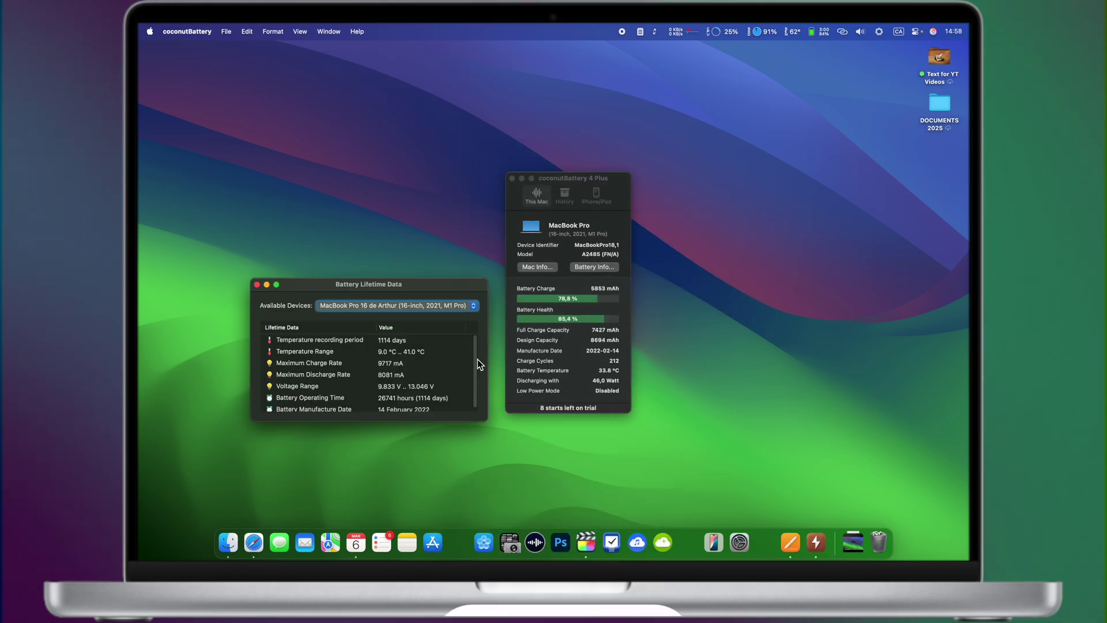
{"action": "scroll", "coordinate": [458, 376], "scroll_direction": "down", "scroll_amount": 2}
{"action": "scroll", "coordinate": [457, 375], "scroll_direction": "up", "scroll_amount": 2}
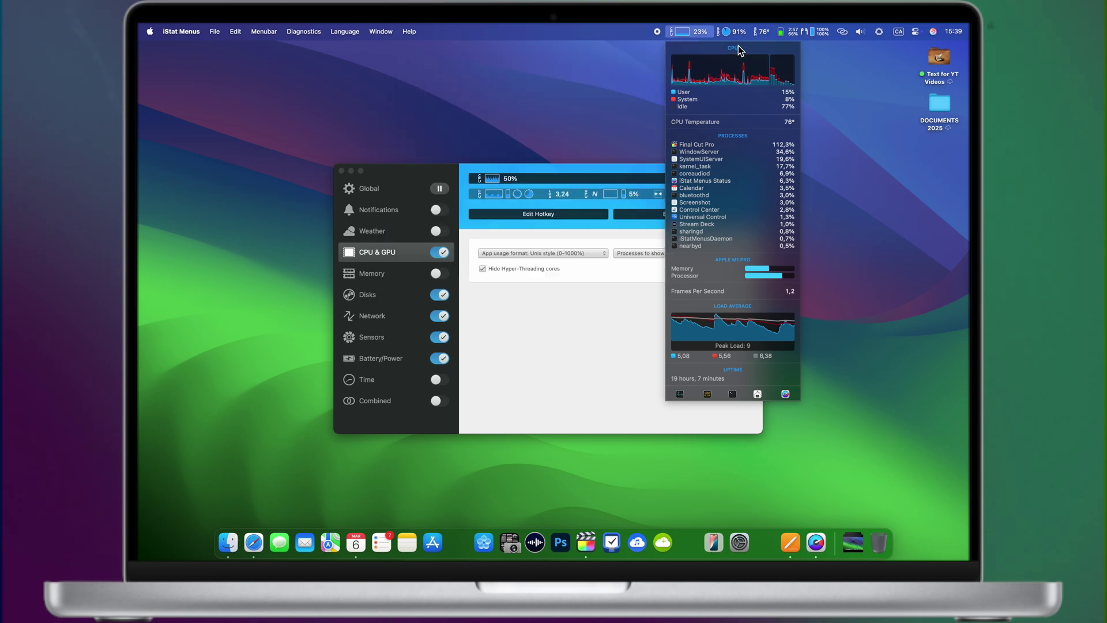
{"action": "left_click", "coordinate": [784, 36]}
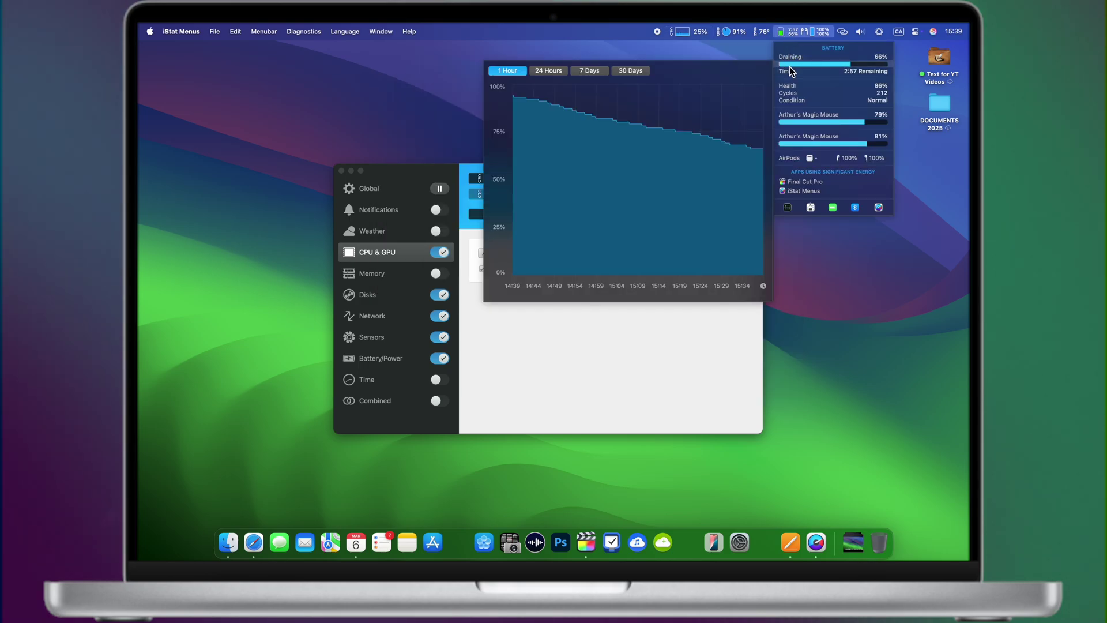